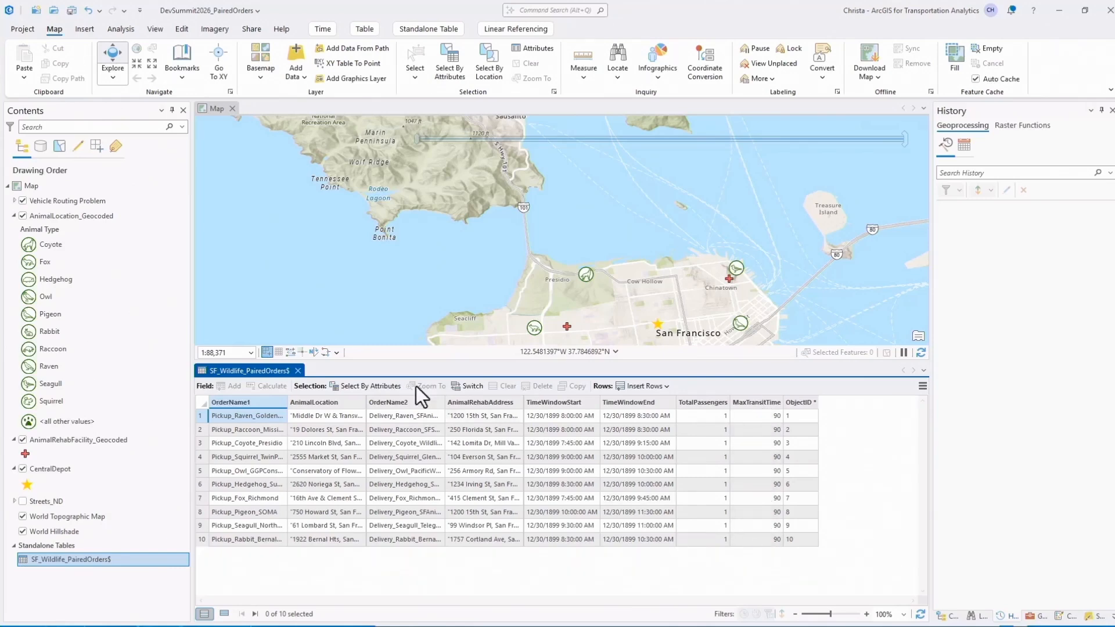
Close the SF_Wildlife_PairedOrders$ table and review the AnimalLocation_Geocoded, AnimalRehabFacility_Geocoded and CentralDepot layers on the map.
{"action": "left_click", "coordinate": [299, 370]}
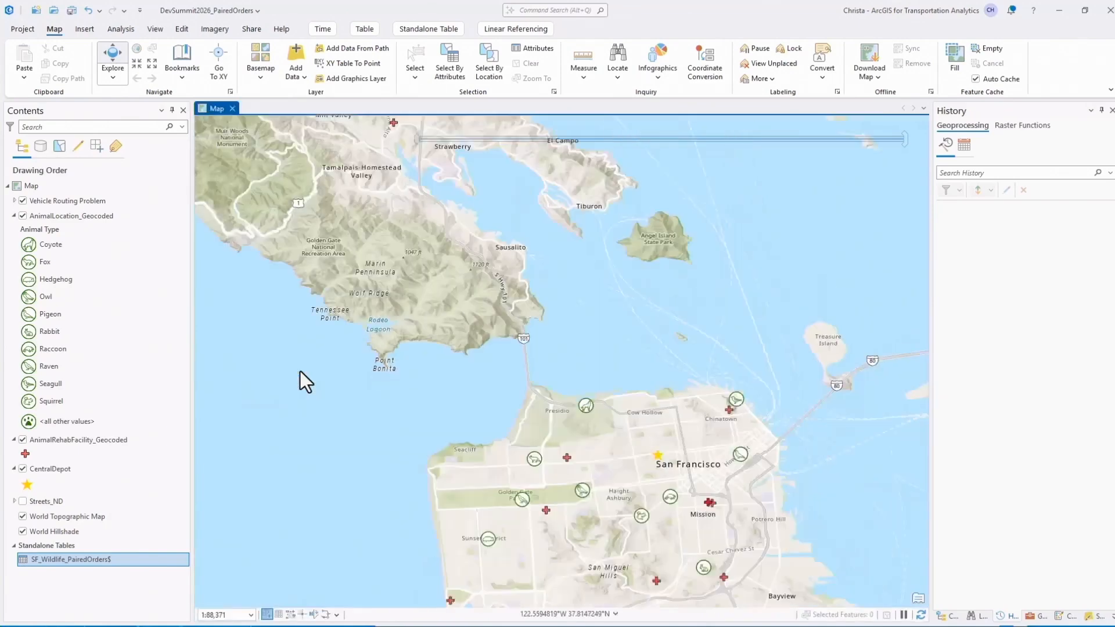
{"action": "left_click", "coordinate": [118, 219]}
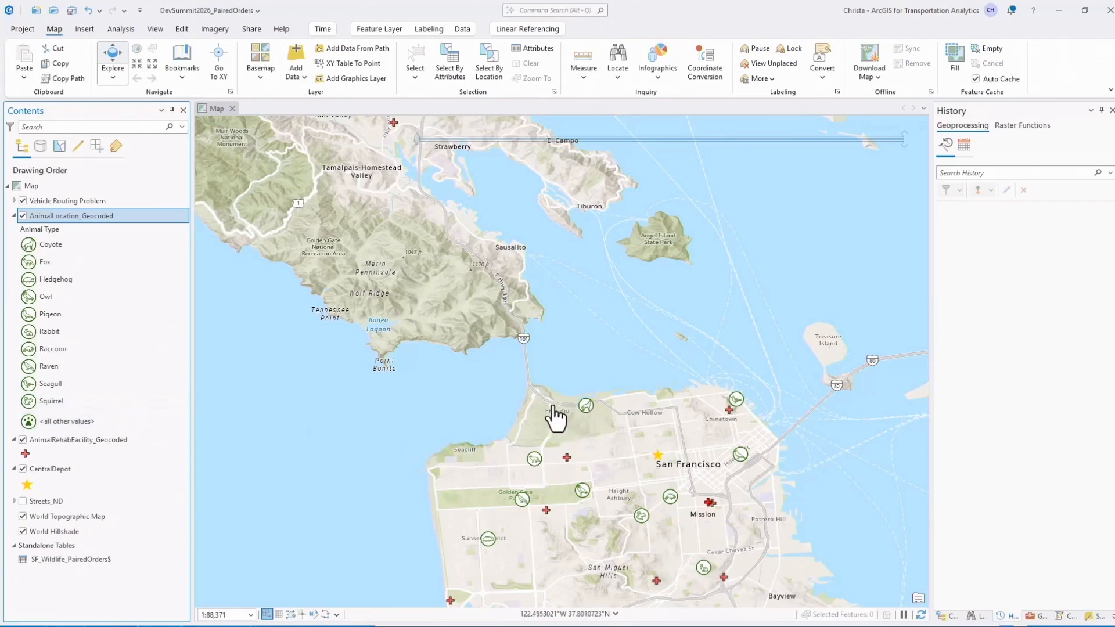
{"action": "left_click", "coordinate": [151, 444]}
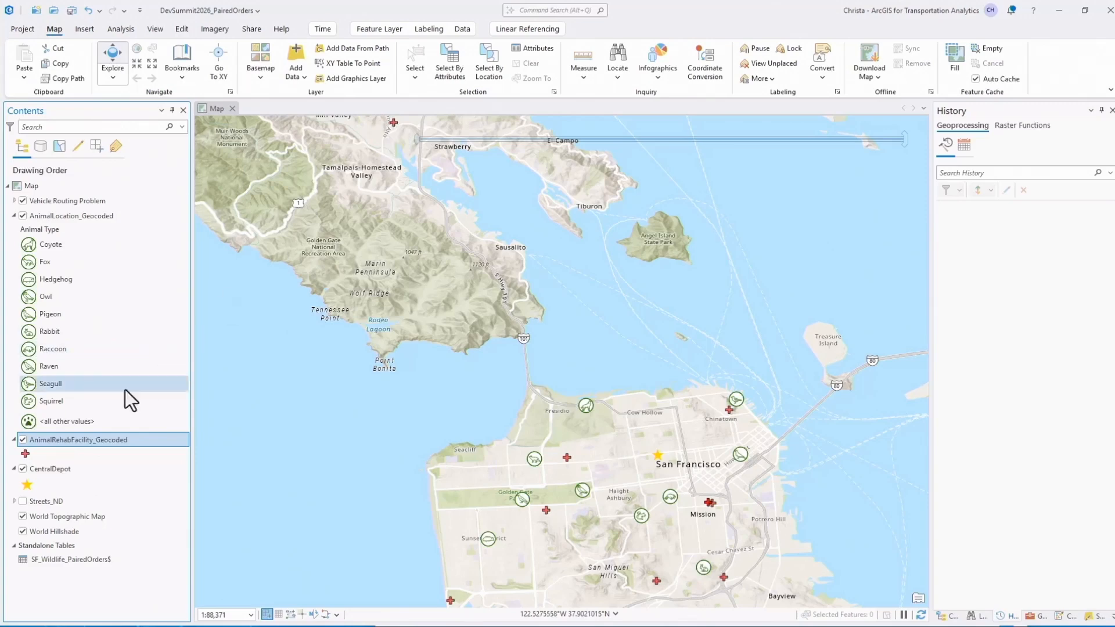
{"action": "left_click", "coordinate": [85, 473]}
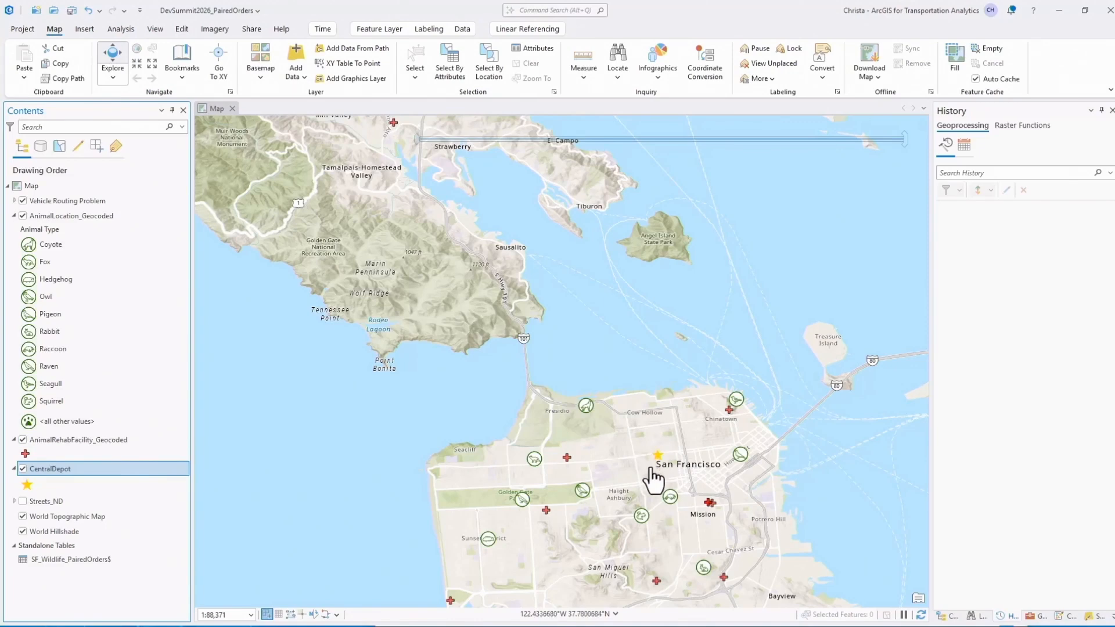
Start importing orders into the Vehicle Routing Problem layer with AnimalLocation_Geocoded as the input locations.
{"action": "left_click", "coordinate": [130, 201]}
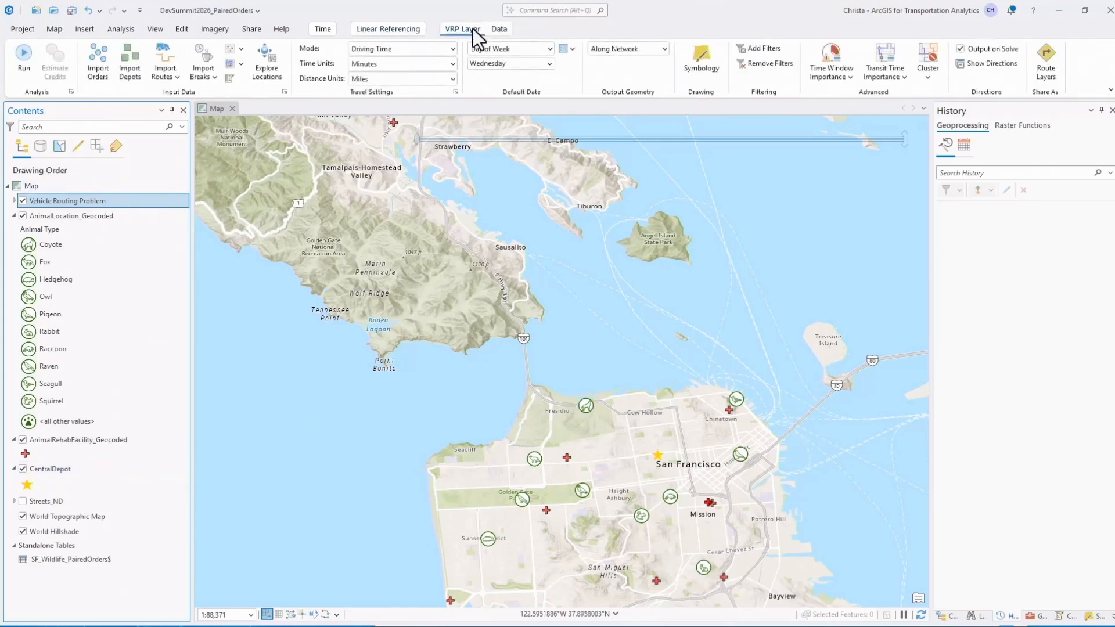
{"action": "left_click", "coordinate": [98, 66]}
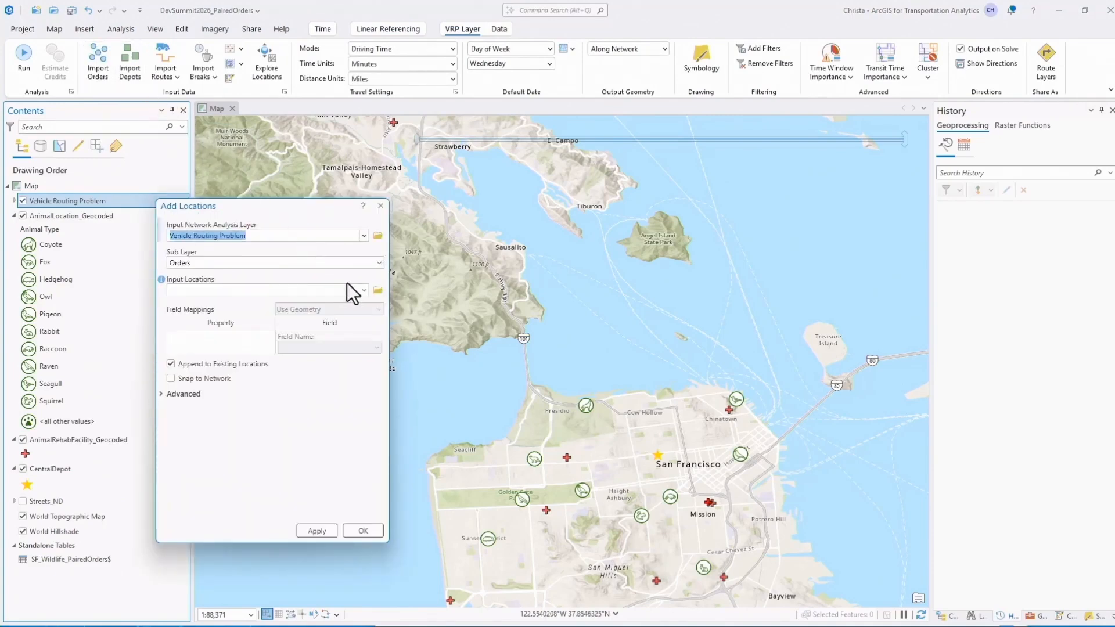
{"action": "left_click", "coordinate": [365, 290]}
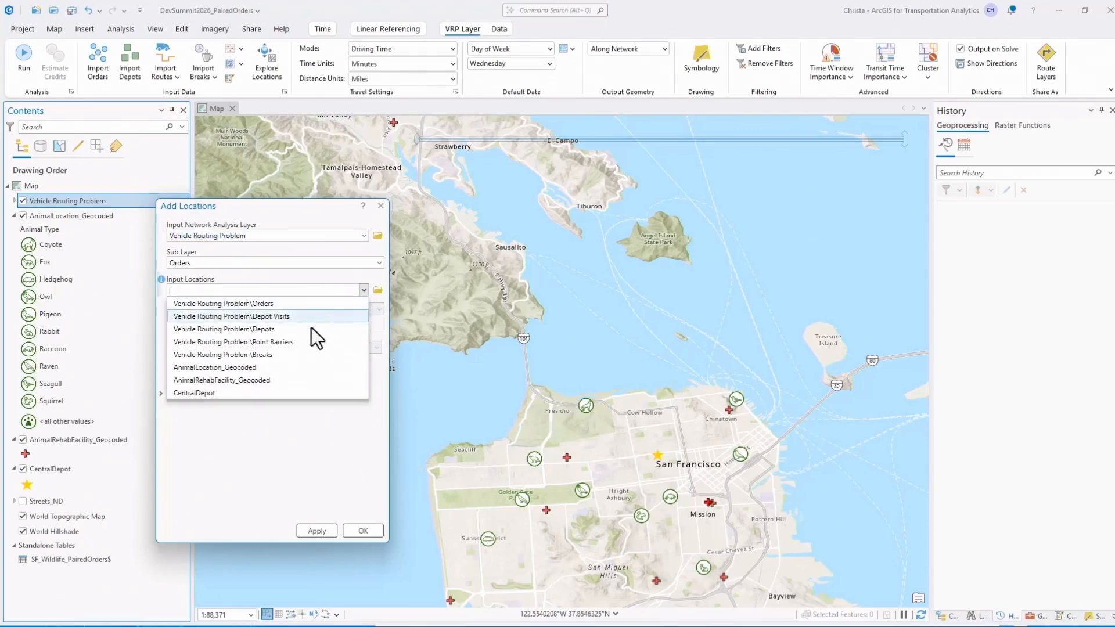
{"action": "left_click", "coordinate": [287, 369]}
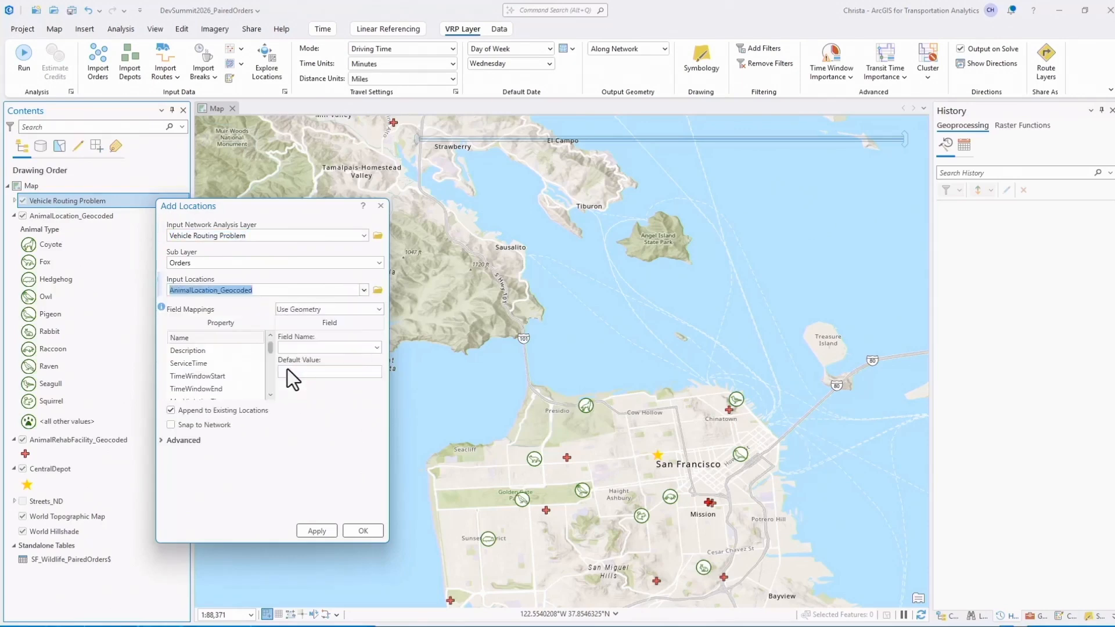
Map the orders' Name property to USER_OrderName1 and Description to USER_AnimalLocation.
{"action": "left_click", "coordinate": [228, 336]}
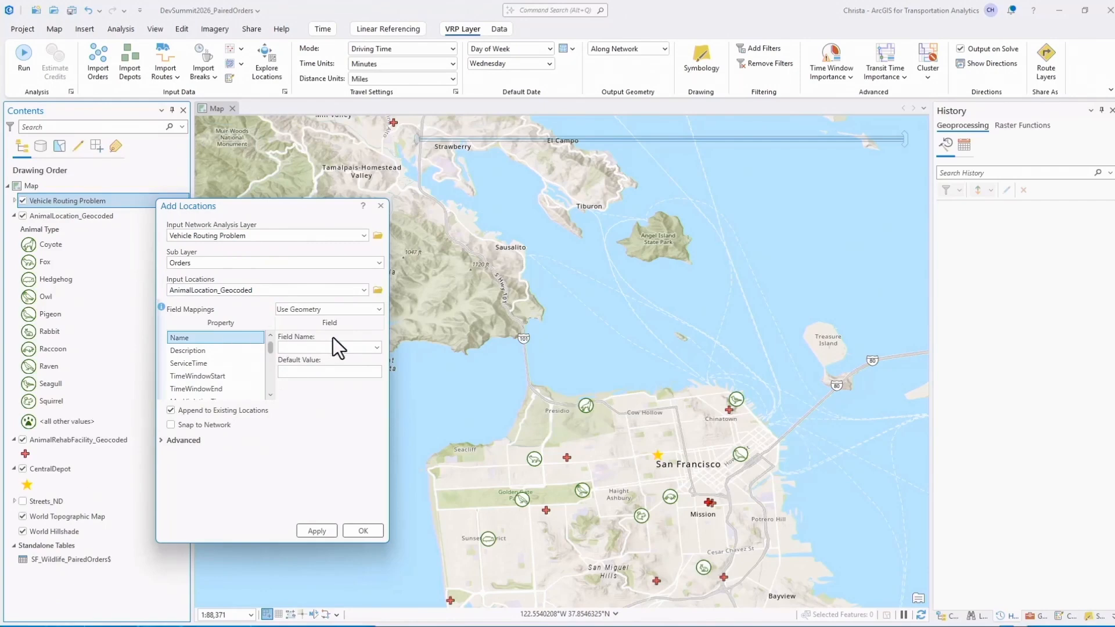
{"action": "left_click", "coordinate": [377, 347]}
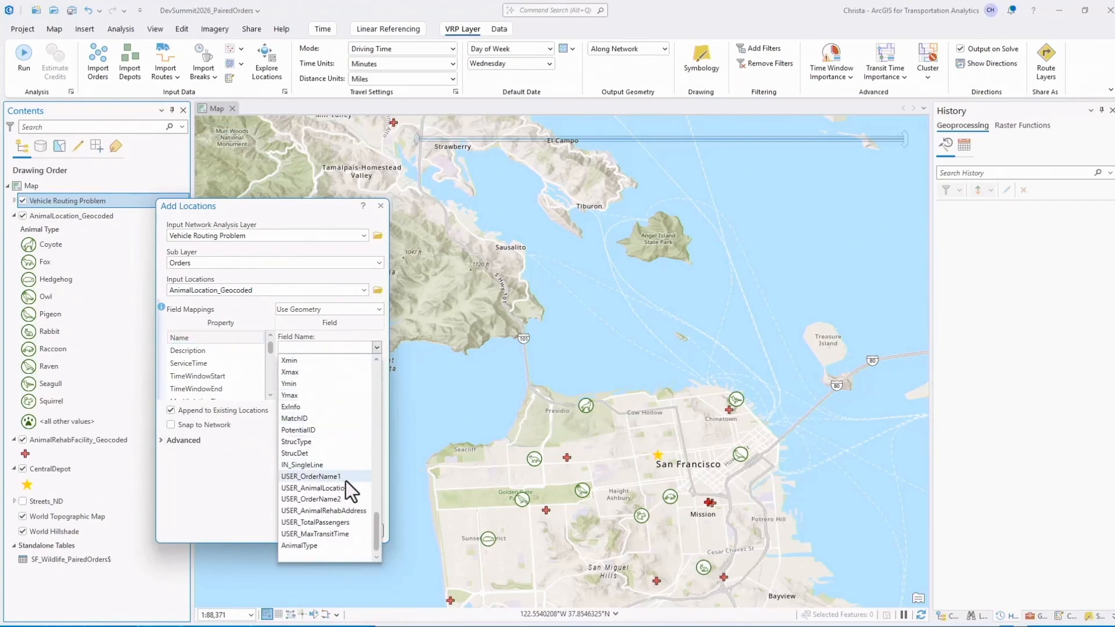
{"action": "left_click", "coordinate": [345, 480]}
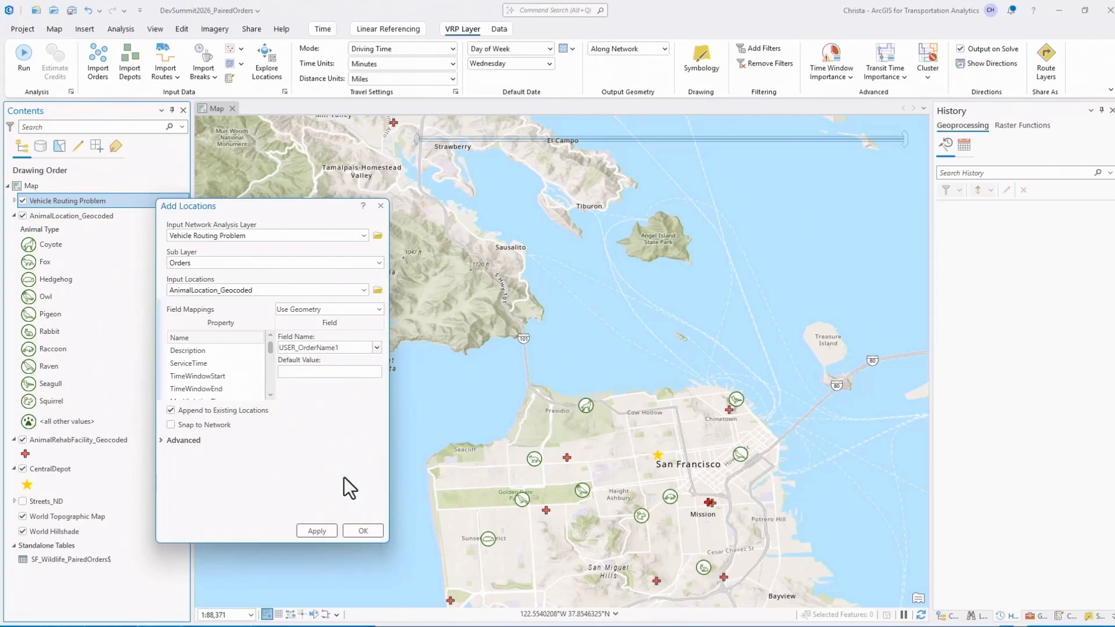
{"action": "left_click", "coordinate": [231, 354]}
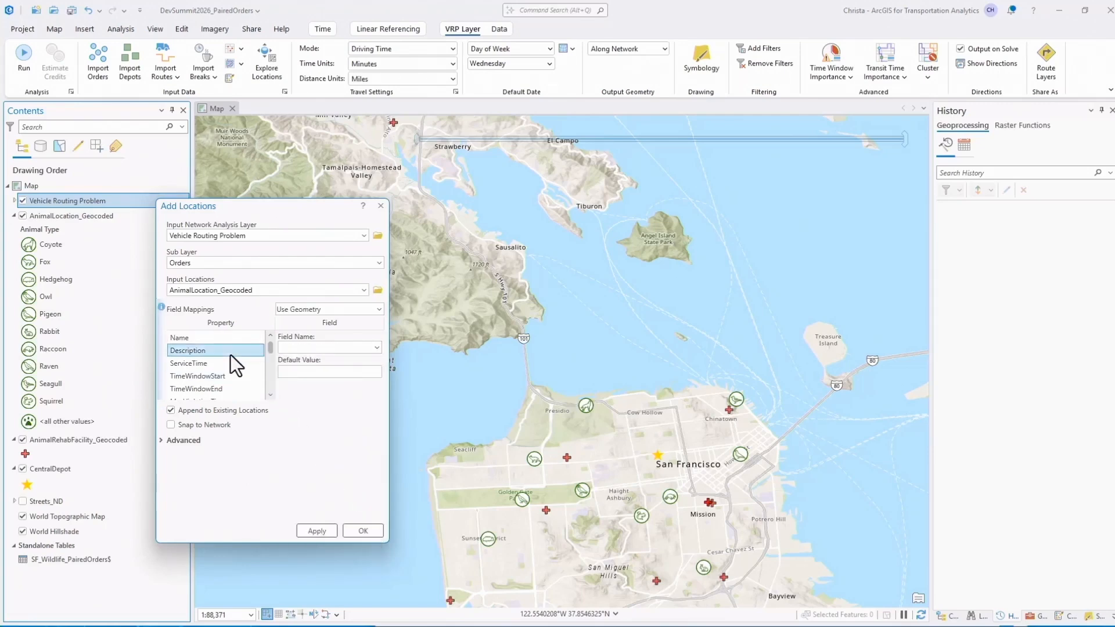
{"action": "left_click", "coordinate": [379, 348]}
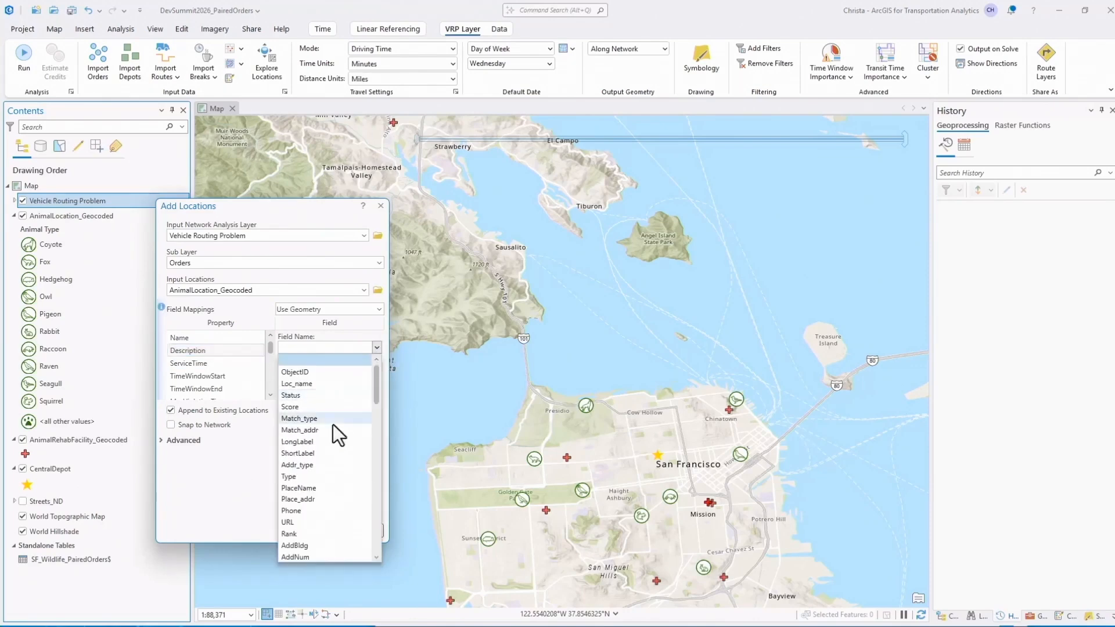
{"action": "scroll", "coordinate": [333, 425], "scroll_direction": "down", "scroll_amount": 5}
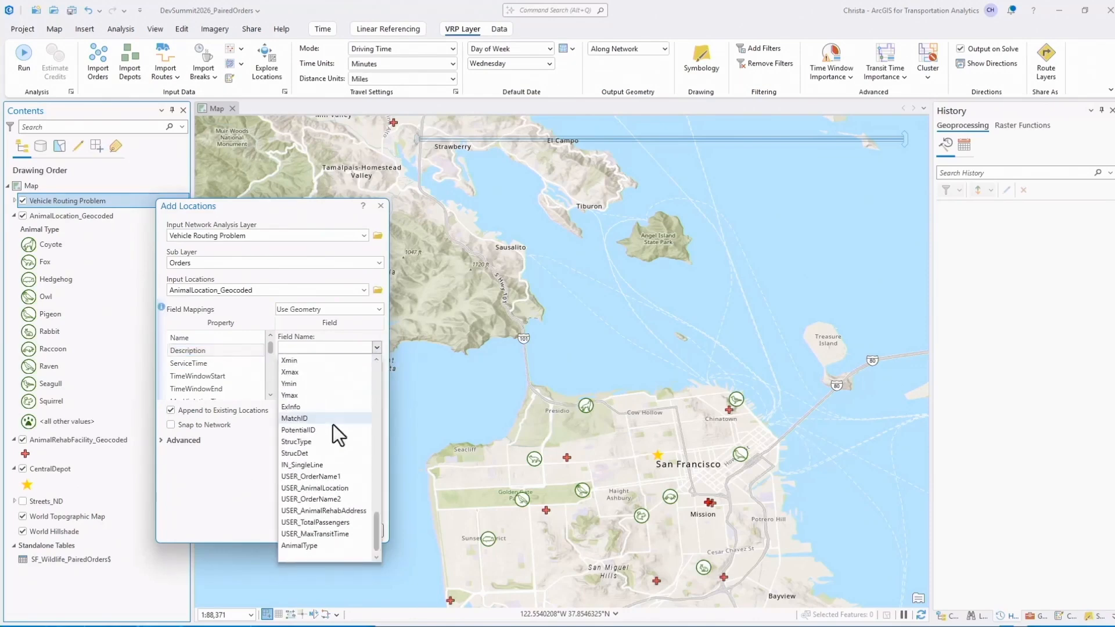
{"action": "left_click", "coordinate": [354, 488]}
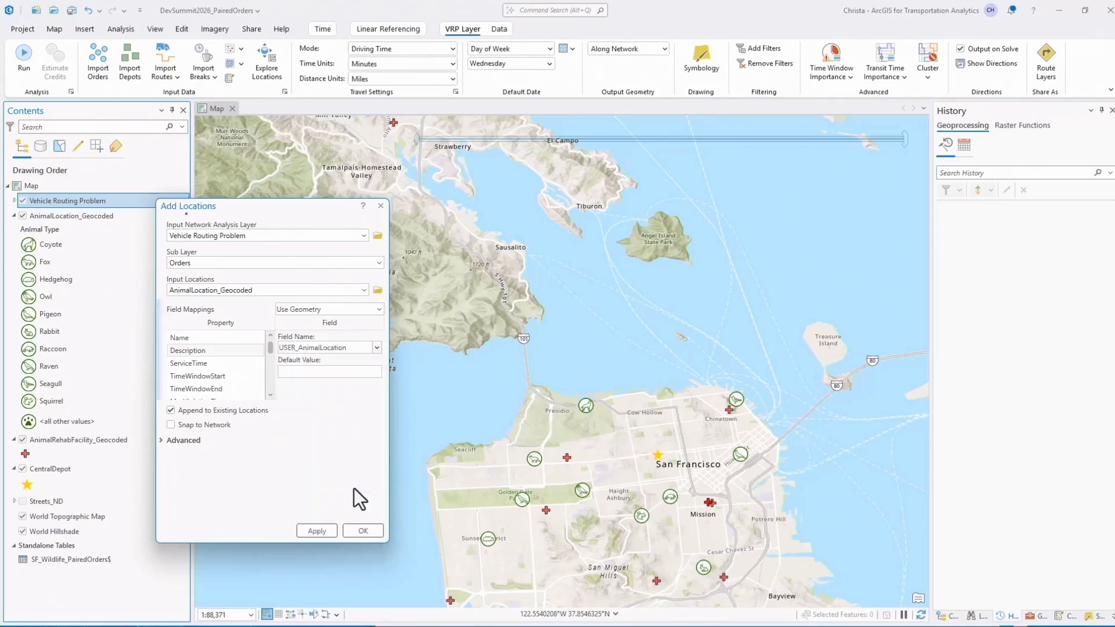
Map the orders' TimeWindowStart property to USER_TimeWindowStart and TimeWindowEnd to USER_TimeWindowEnd.
{"action": "left_click", "coordinate": [246, 377]}
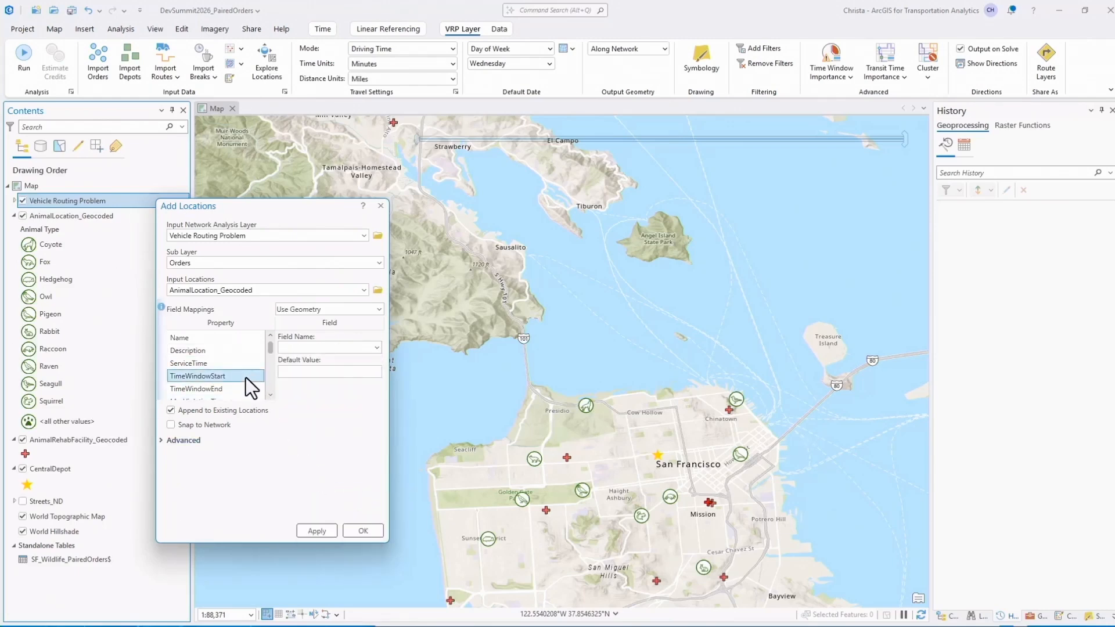
{"action": "left_click", "coordinate": [378, 348]}
{"action": "scroll", "coordinate": [348, 408], "scroll_direction": "down", "scroll_amount": 15}
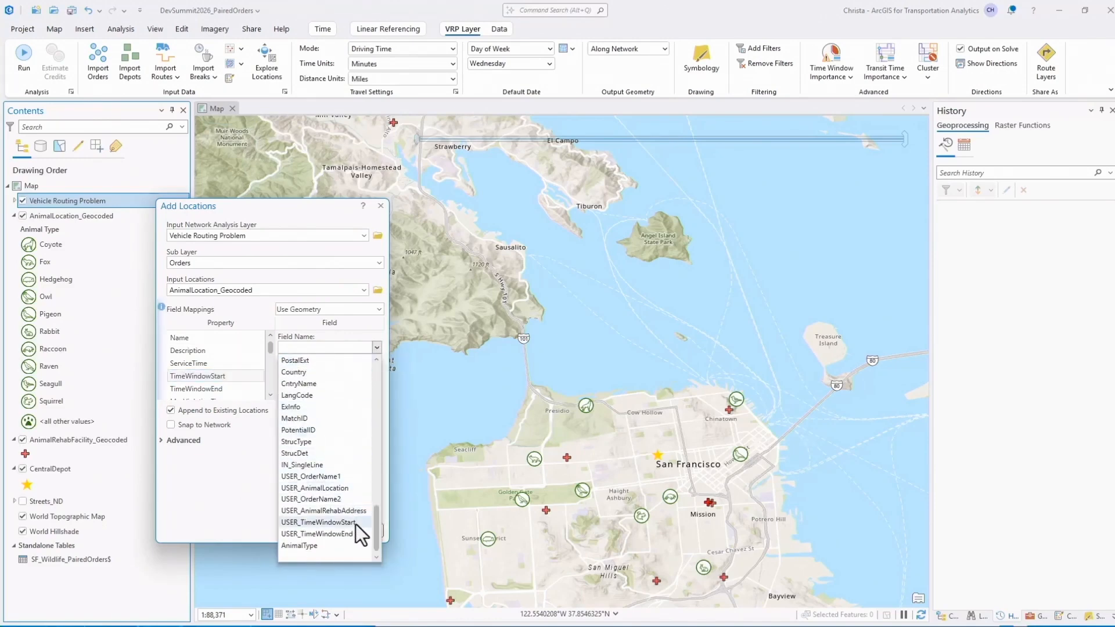
{"action": "left_click", "coordinate": [356, 523]}
{"action": "left_click", "coordinate": [248, 390]}
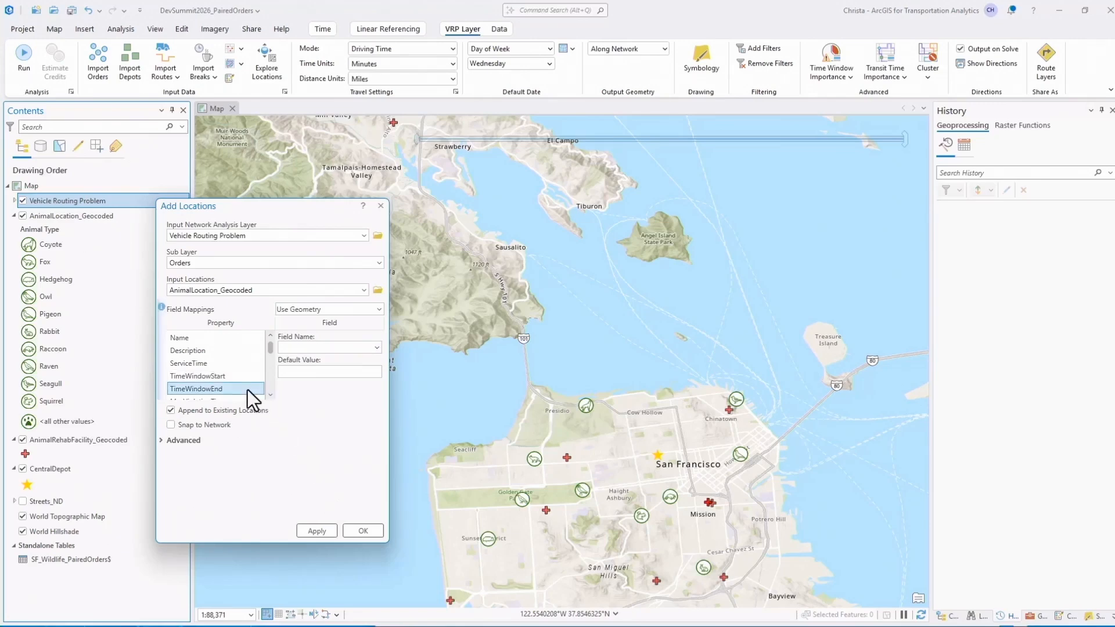
{"action": "left_click", "coordinate": [377, 348]}
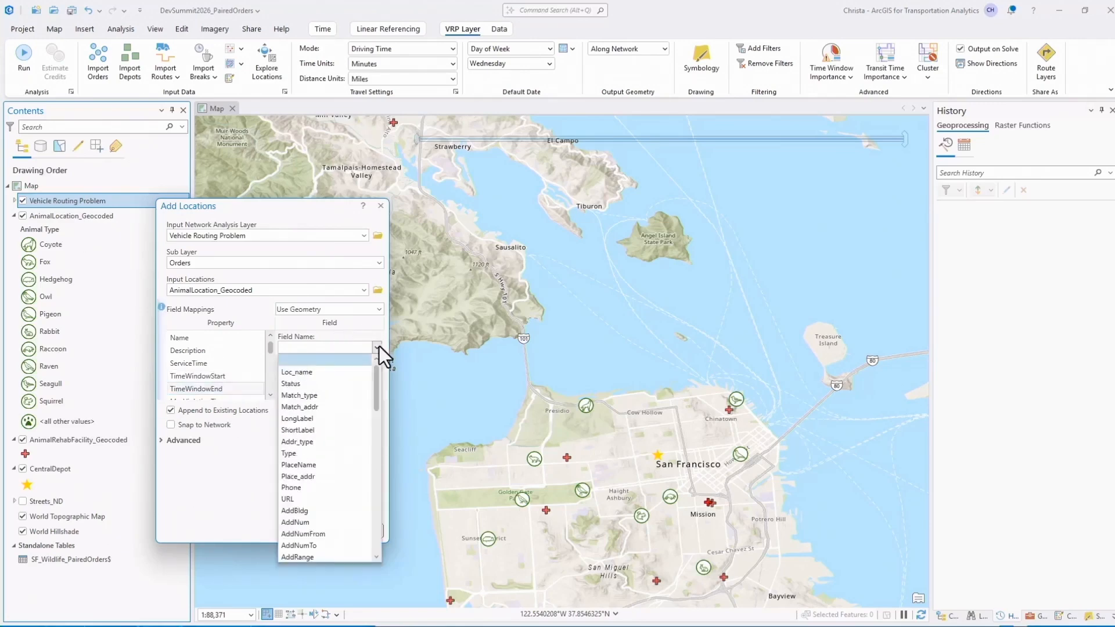
{"action": "scroll", "coordinate": [351, 407], "scroll_direction": "down", "scroll_amount": 15}
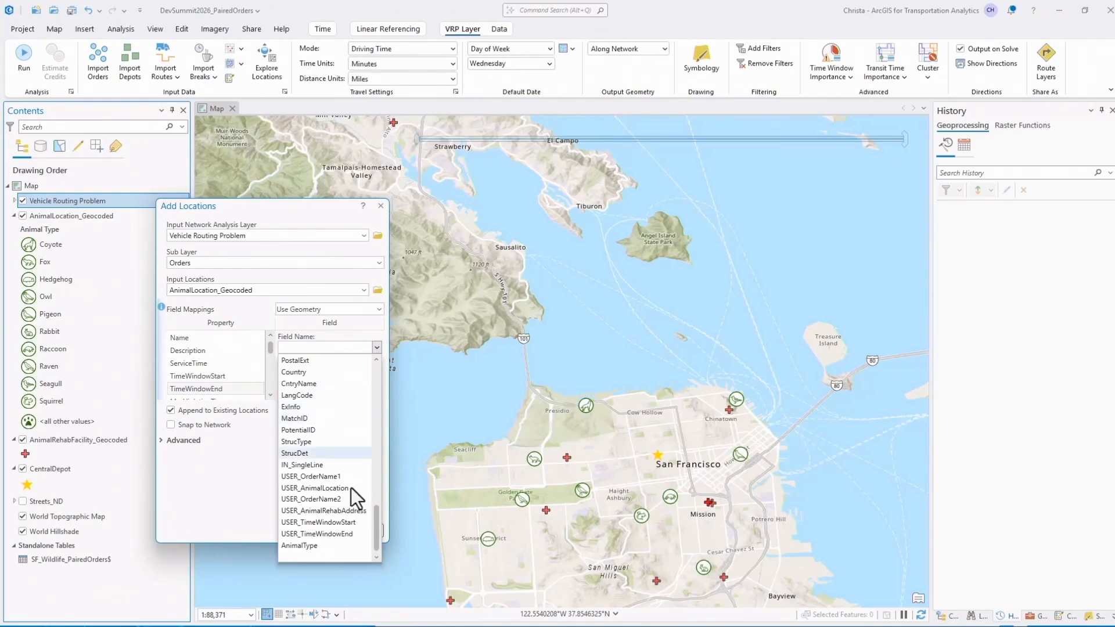
{"action": "left_click", "coordinate": [352, 534]}
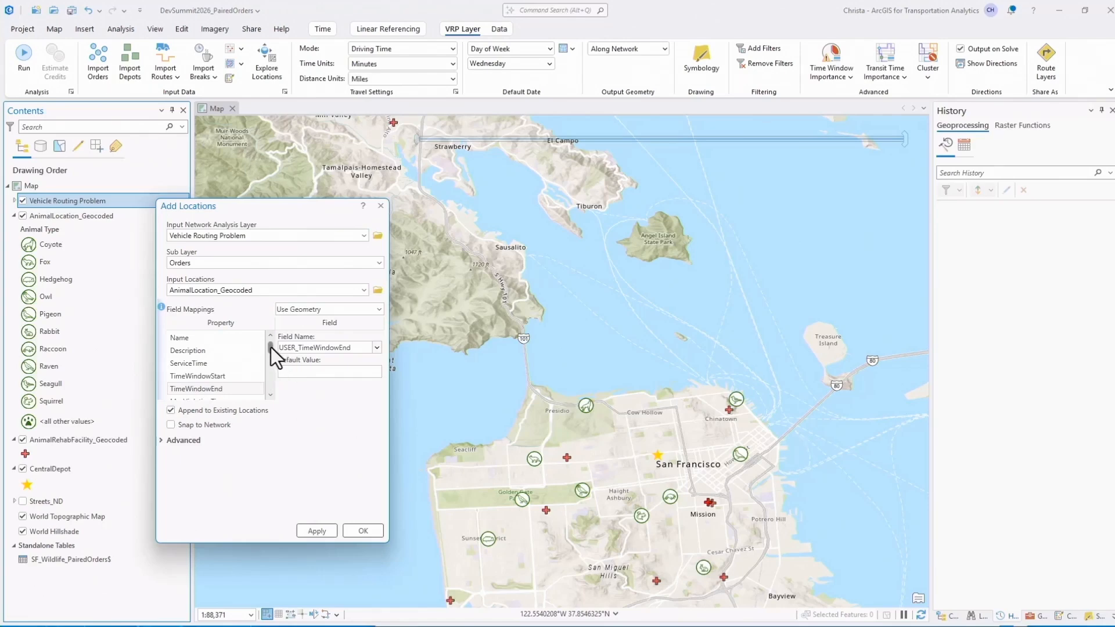
Map the orders' PickupQuantity_1 property to the USER_TotalPassengers field.
{"action": "left_click_drag", "start_coordinate": [269, 346], "coordinate": [269, 367]}
{"action": "left_click", "coordinate": [250, 377]}
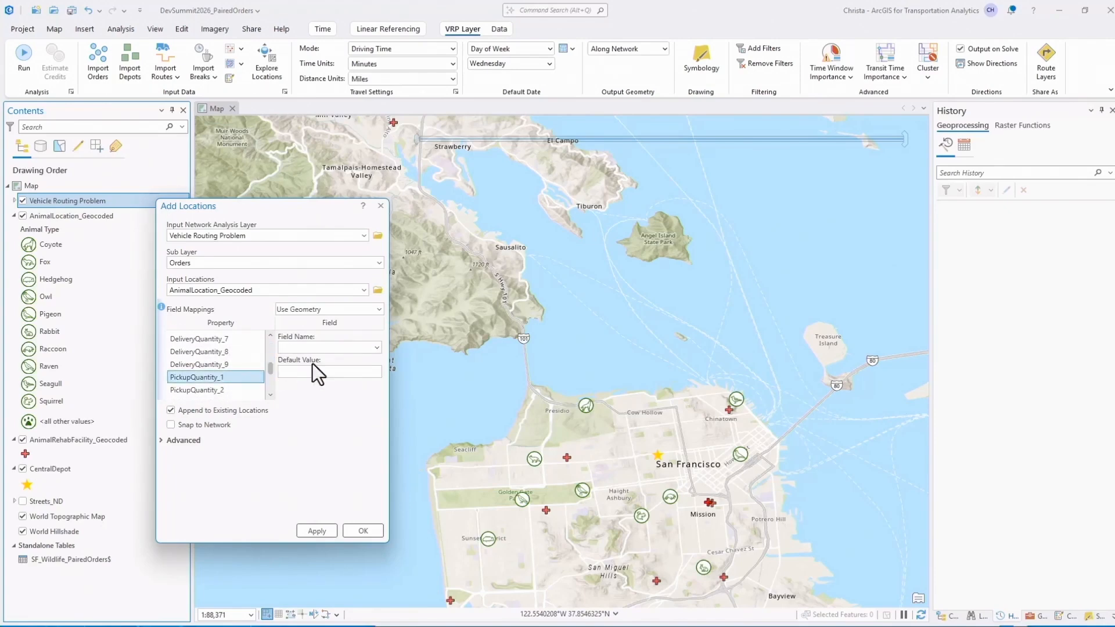
{"action": "left_click", "coordinate": [376, 346]}
{"action": "scroll", "coordinate": [350, 397], "scroll_direction": "down", "scroll_amount": 5}
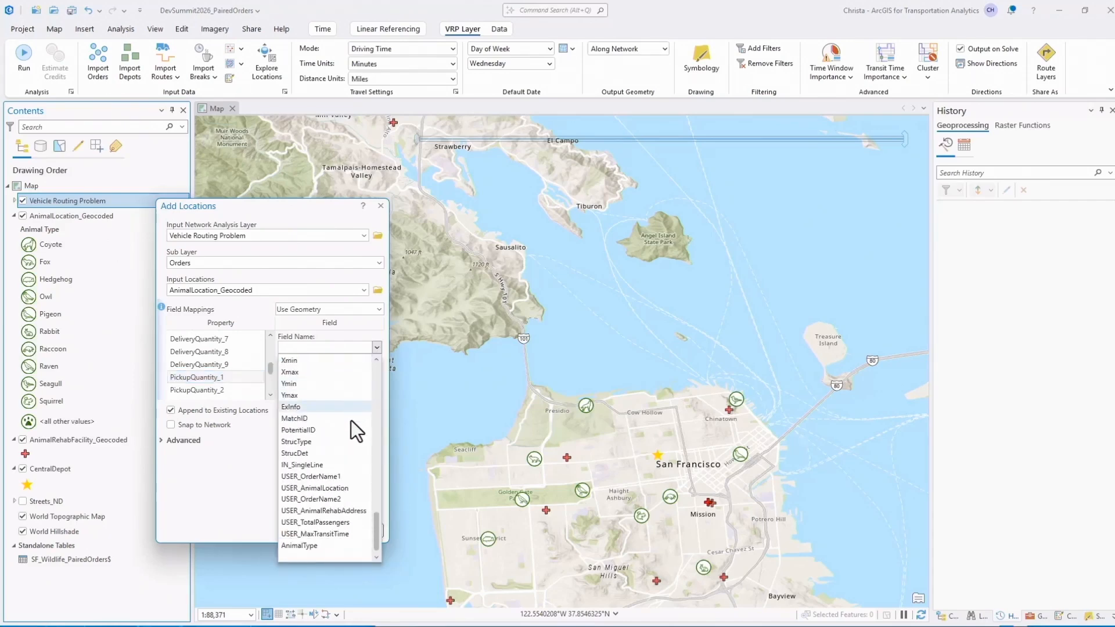
{"action": "left_click", "coordinate": [355, 522]}
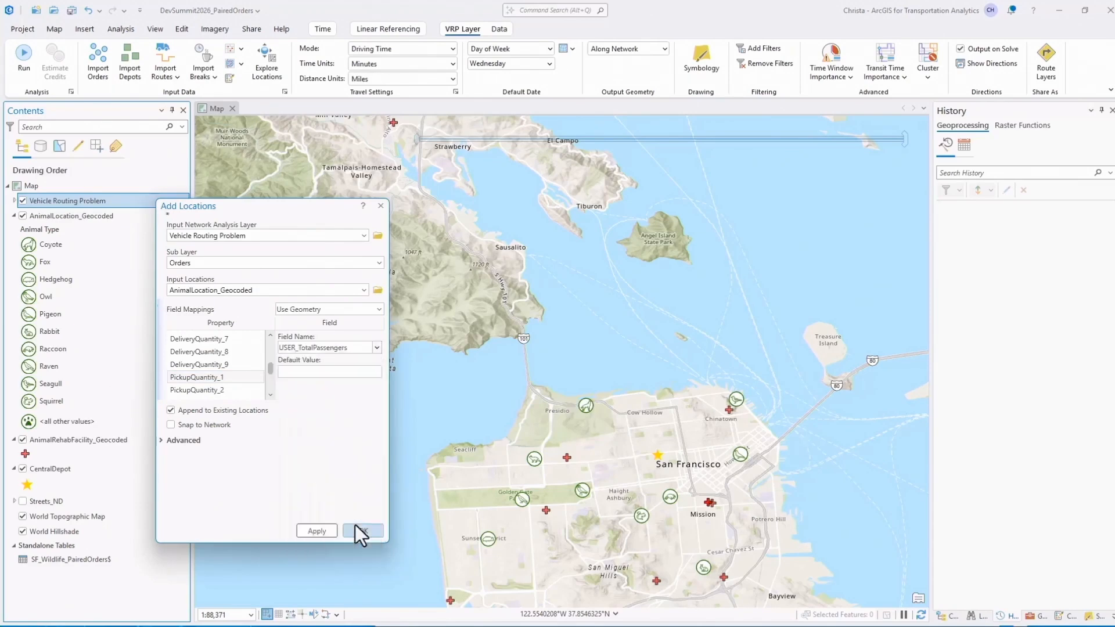
Give the orders' ServiceTime property a default value of 10.
{"action": "scroll", "coordinate": [220, 391], "scroll_direction": "up", "scroll_amount": 8}
{"action": "left_click", "coordinate": [221, 365]}
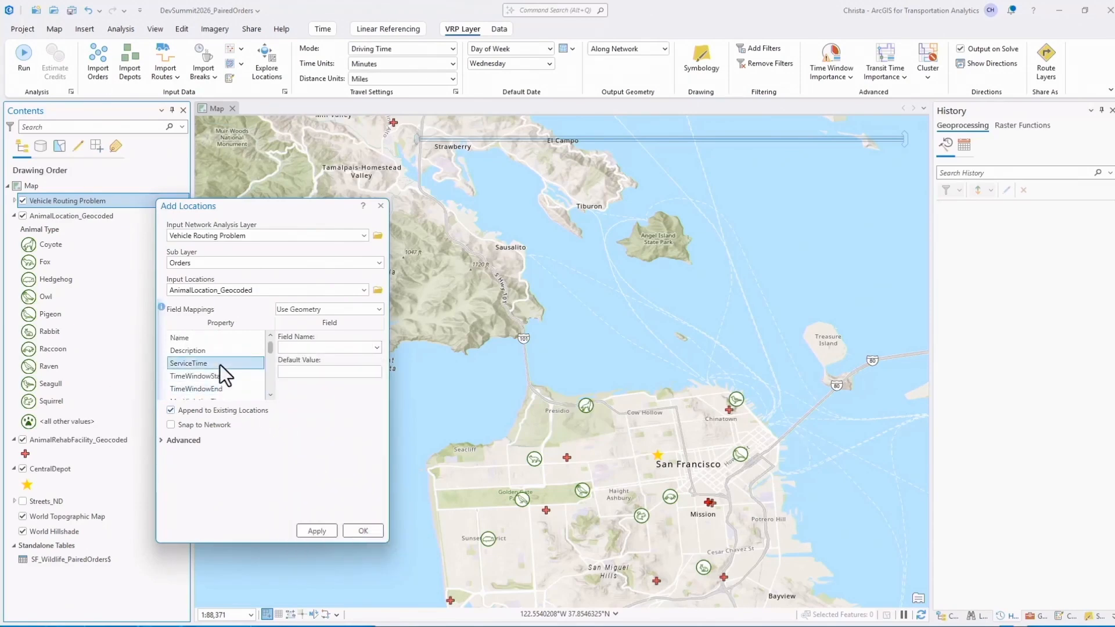
{"action": "left_click", "coordinate": [327, 372]}
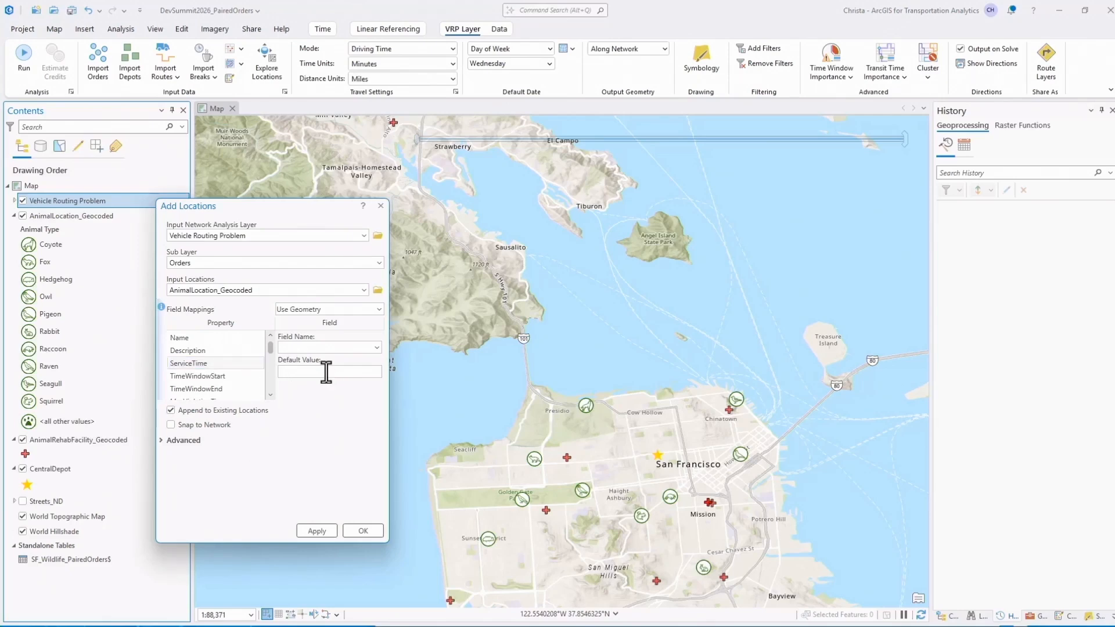
{"action": "type", "text": "10"}
Set the MaxViolationTime default value to 0 and load the animal locations as orders, keeping the dialog open.
{"action": "left_click", "coordinate": [271, 396]}
{"action": "left_click", "coordinate": [271, 396]}
{"action": "left_click", "coordinate": [242, 383]}
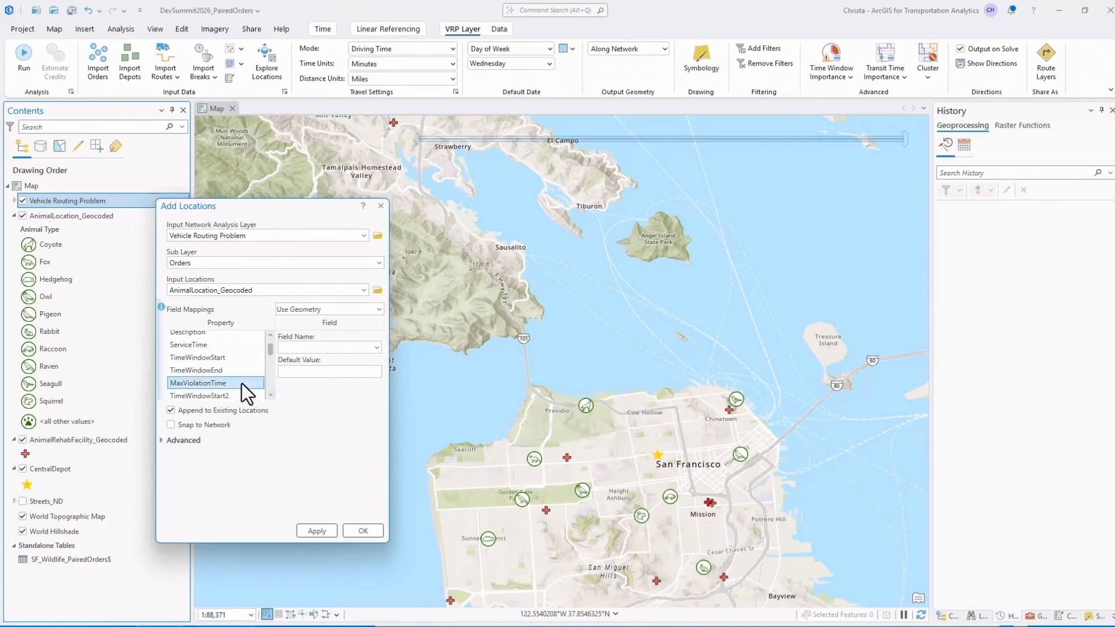
{"action": "left_click", "coordinate": [297, 371]}
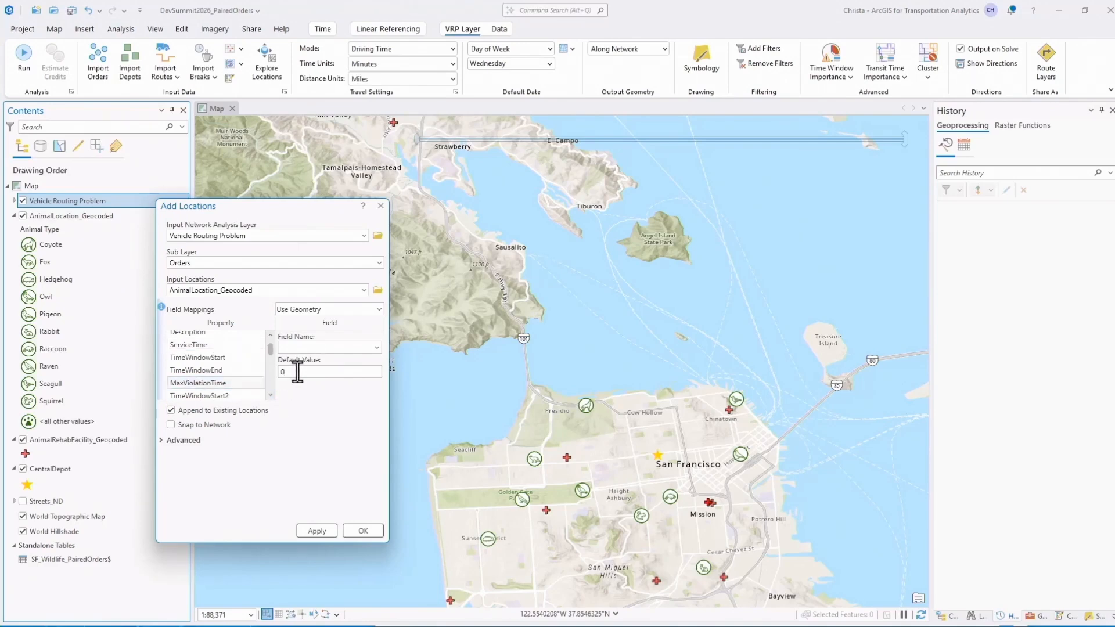
{"action": "left_click", "coordinate": [326, 533]}
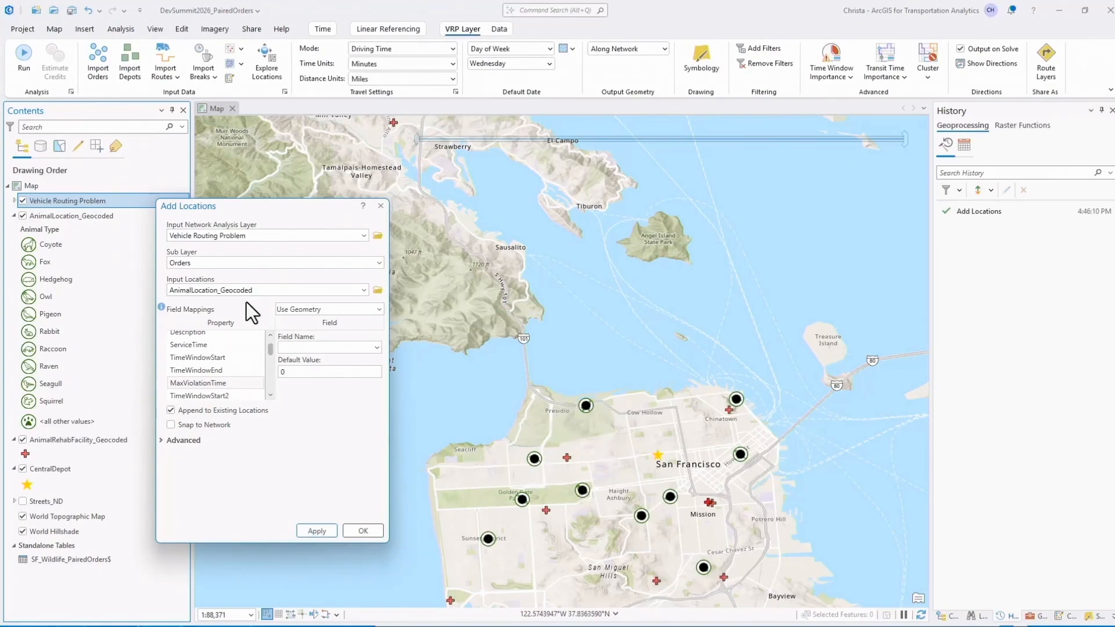
Switch the input locations to AnimalRehabFacility_Geocoded and map the orders' Name property to USER_OrderName2.
{"action": "left_click", "coordinate": [365, 291]}
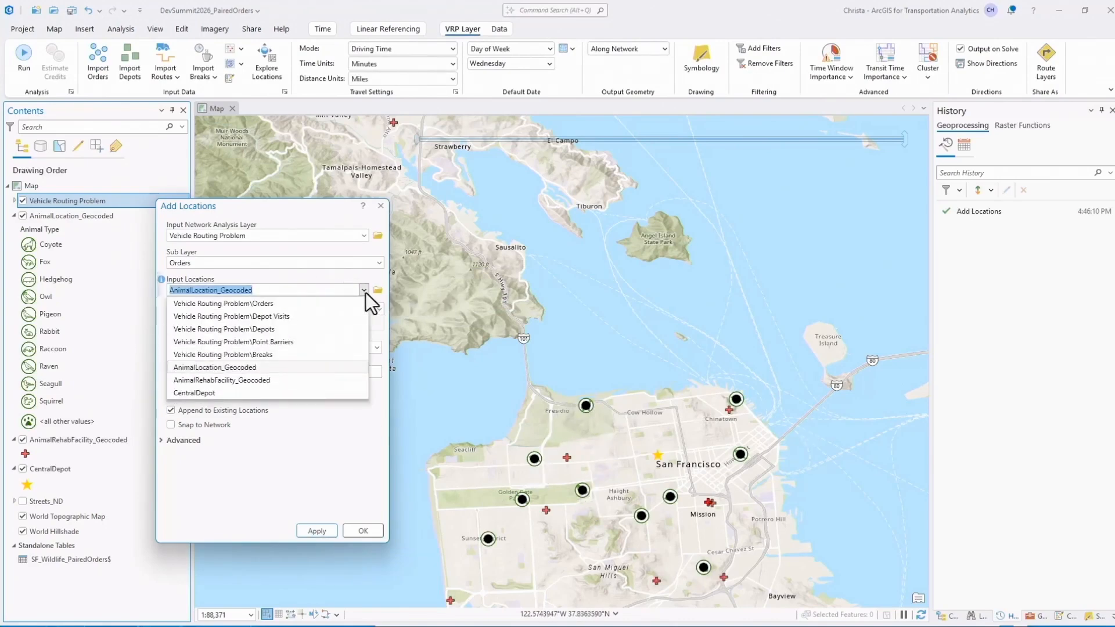
{"action": "left_click", "coordinate": [280, 381]}
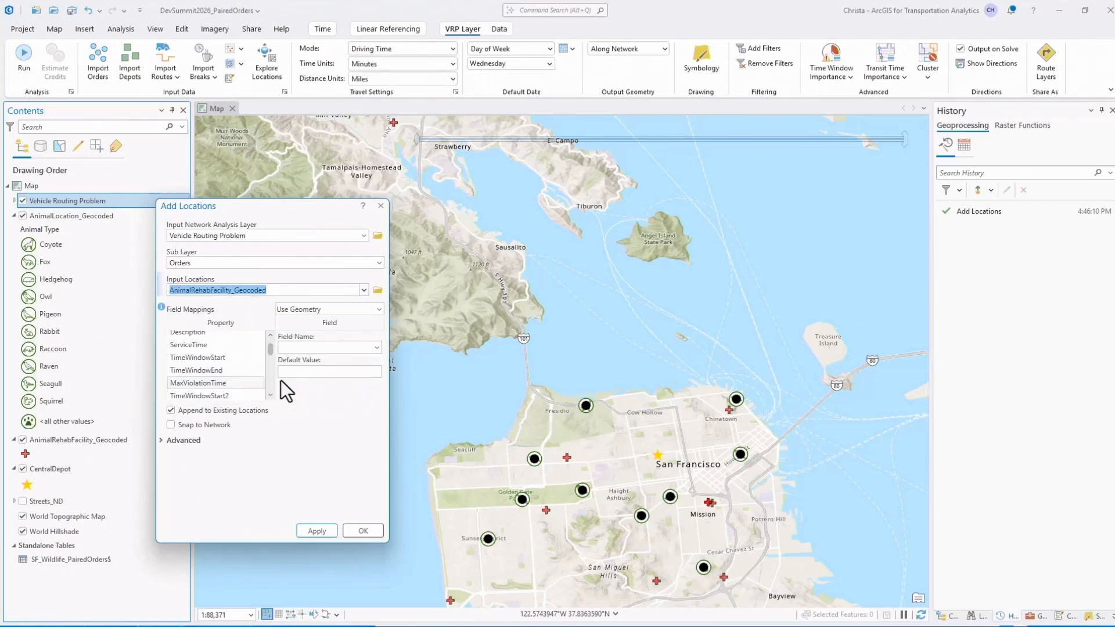
{"action": "scroll", "coordinate": [237, 360], "scroll_direction": "up", "scroll_amount": 1}
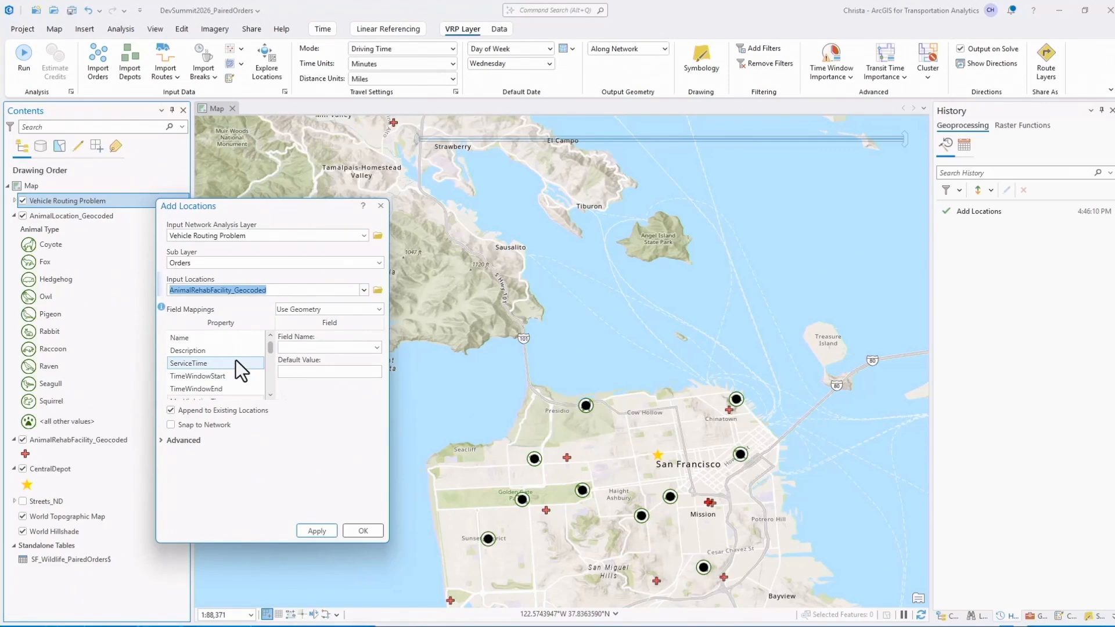
{"action": "left_click", "coordinate": [234, 342]}
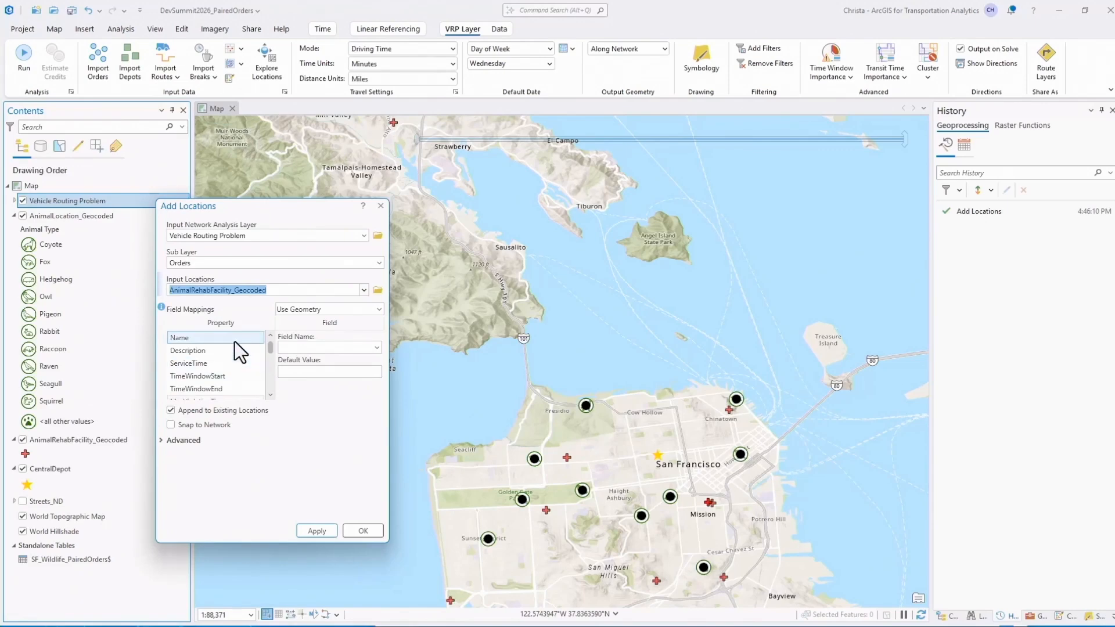
{"action": "left_click", "coordinate": [377, 347]}
{"action": "scroll", "coordinate": [329, 410], "scroll_direction": "down", "scroll_amount": 3}
{"action": "scroll", "coordinate": [328, 410], "scroll_direction": "down", "scroll_amount": 5}
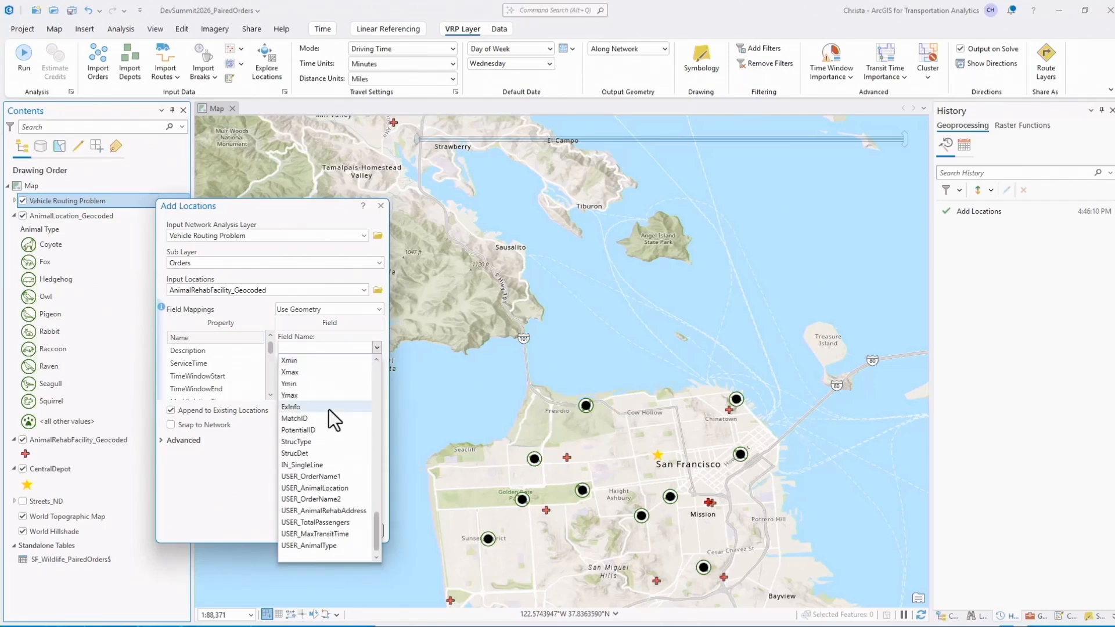
{"action": "left_click", "coordinate": [347, 500]}
Map the orders' Description property to the USER_AnimalRehabAddress field.
{"action": "left_click", "coordinate": [213, 352]}
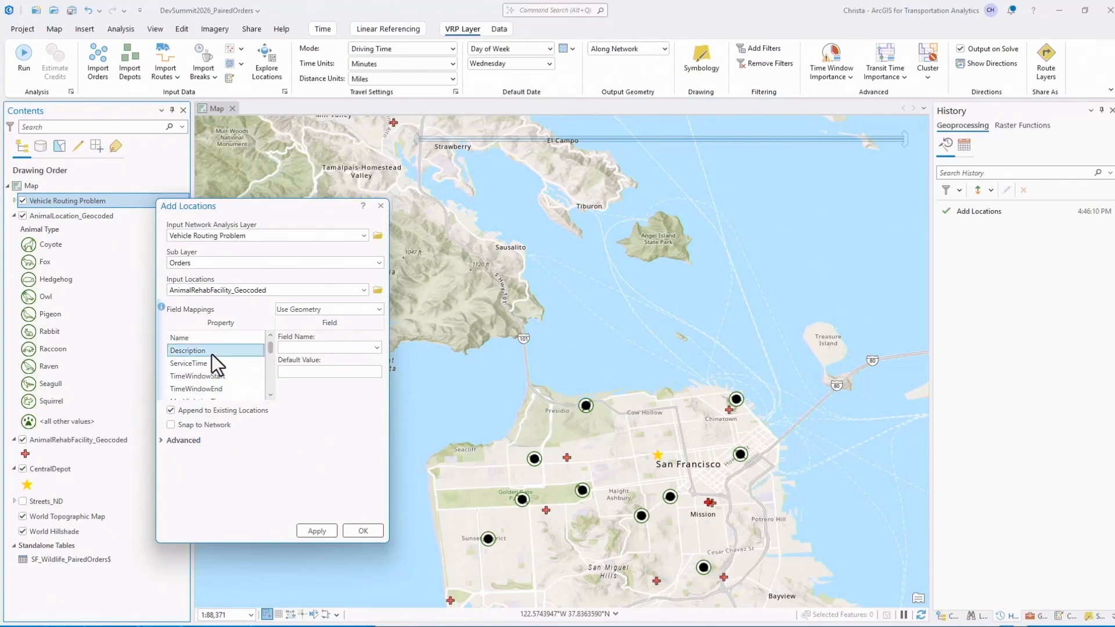
{"action": "left_click", "coordinate": [377, 348]}
{"action": "scroll", "coordinate": [351, 398], "scroll_direction": "down", "scroll_amount": 5}
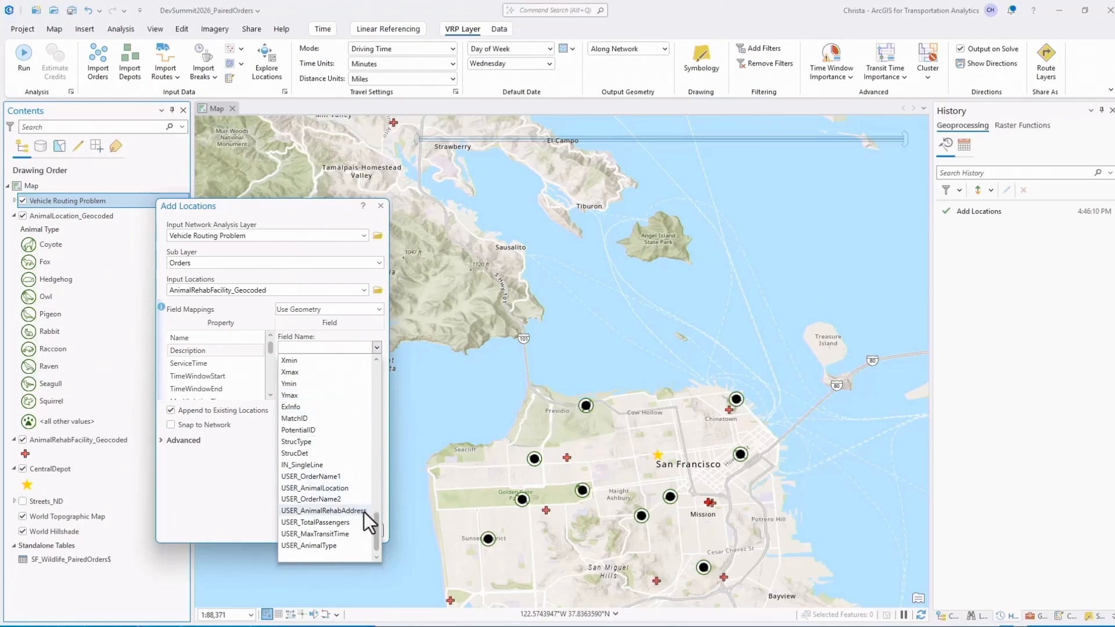
{"action": "left_click", "coordinate": [325, 512]}
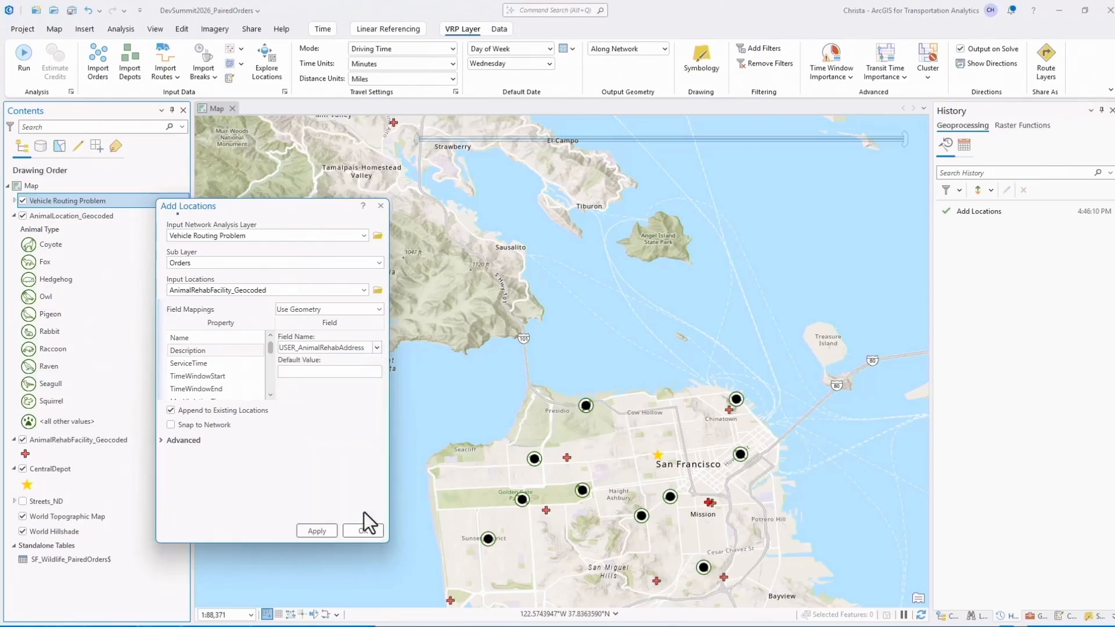
Map the DeliveryQuantity_1 property to USER_TotalPassengers and load the animal rehab facilities as orders.
{"action": "left_click", "coordinate": [238, 375]}
{"action": "scroll", "coordinate": [239, 374], "scroll_direction": "down", "scroll_amount": 3}
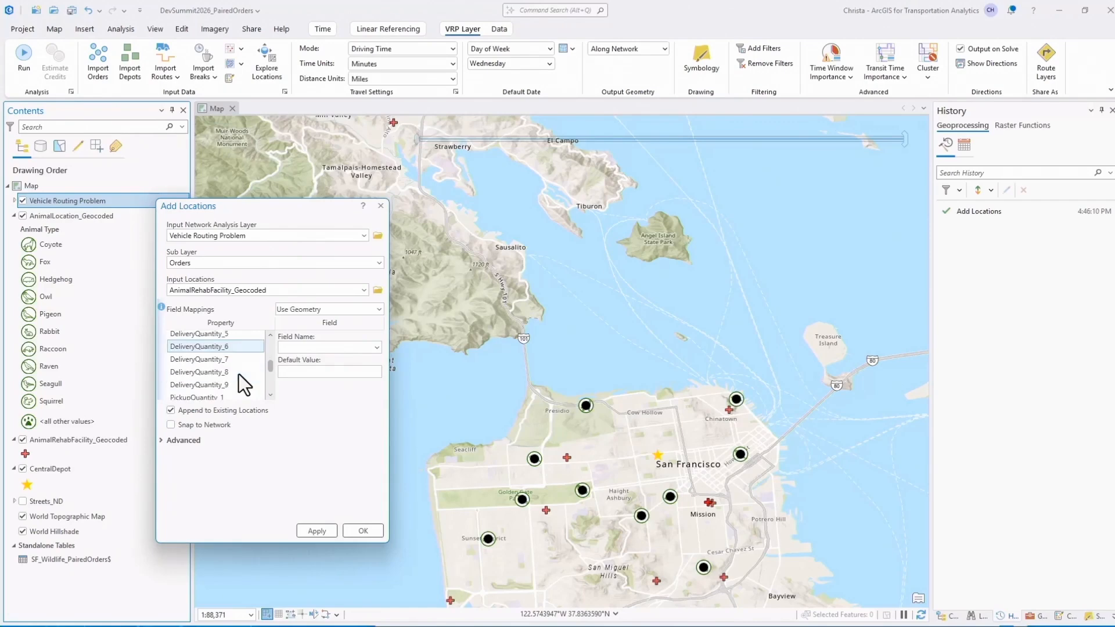
{"action": "left_click", "coordinate": [238, 374]}
{"action": "scroll", "coordinate": [235, 388], "scroll_direction": "up", "scroll_amount": 1}
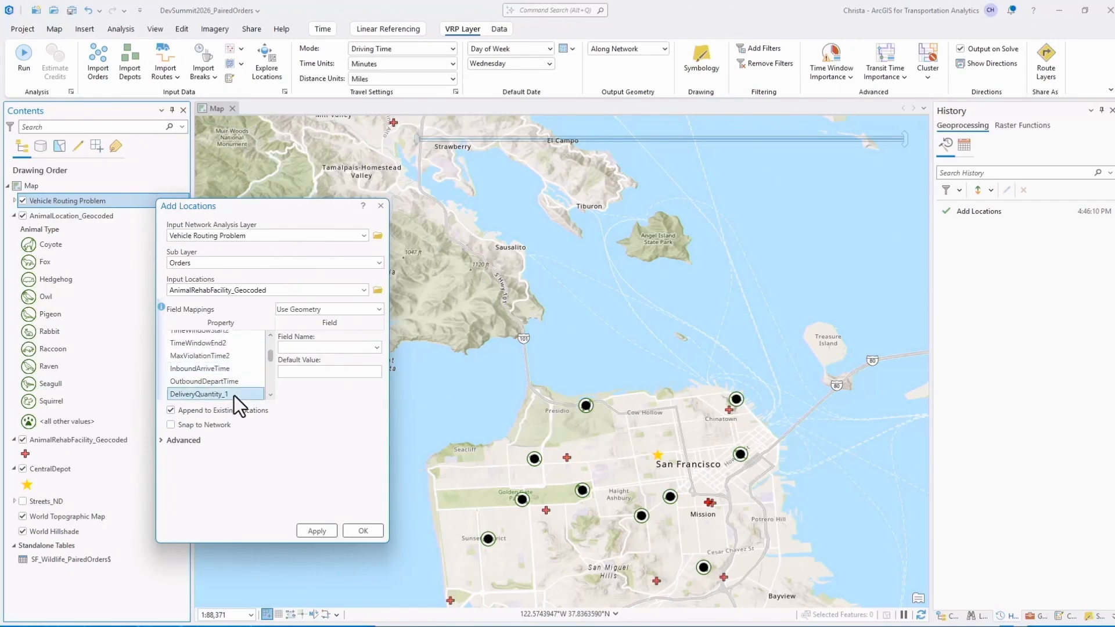
{"action": "left_click", "coordinate": [378, 349]}
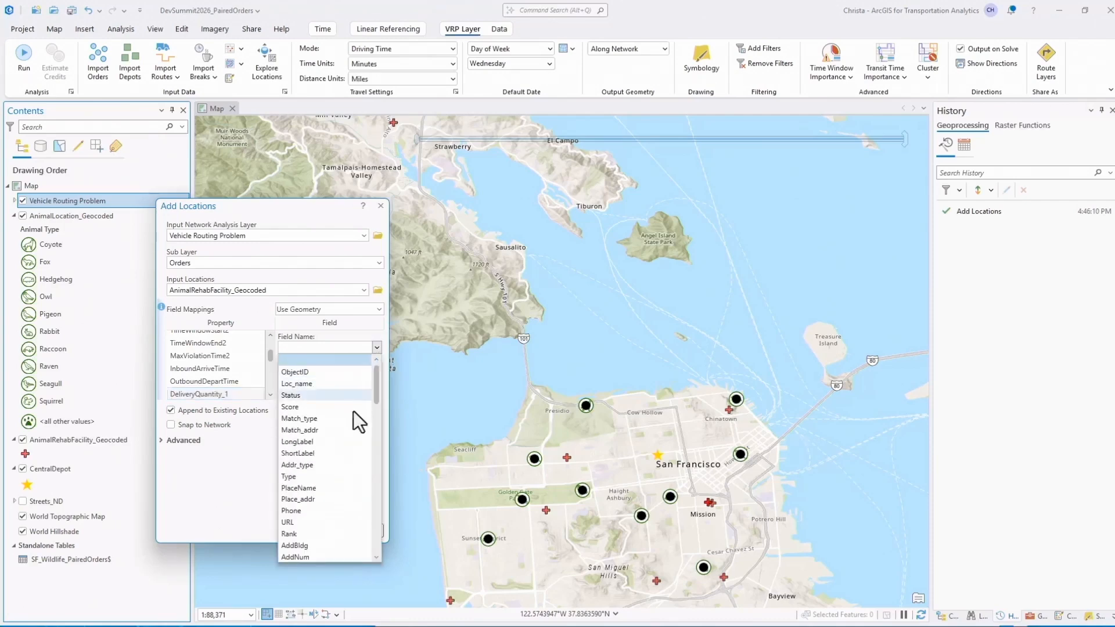
{"action": "scroll", "coordinate": [349, 422], "scroll_direction": "down", "scroll_amount": 5}
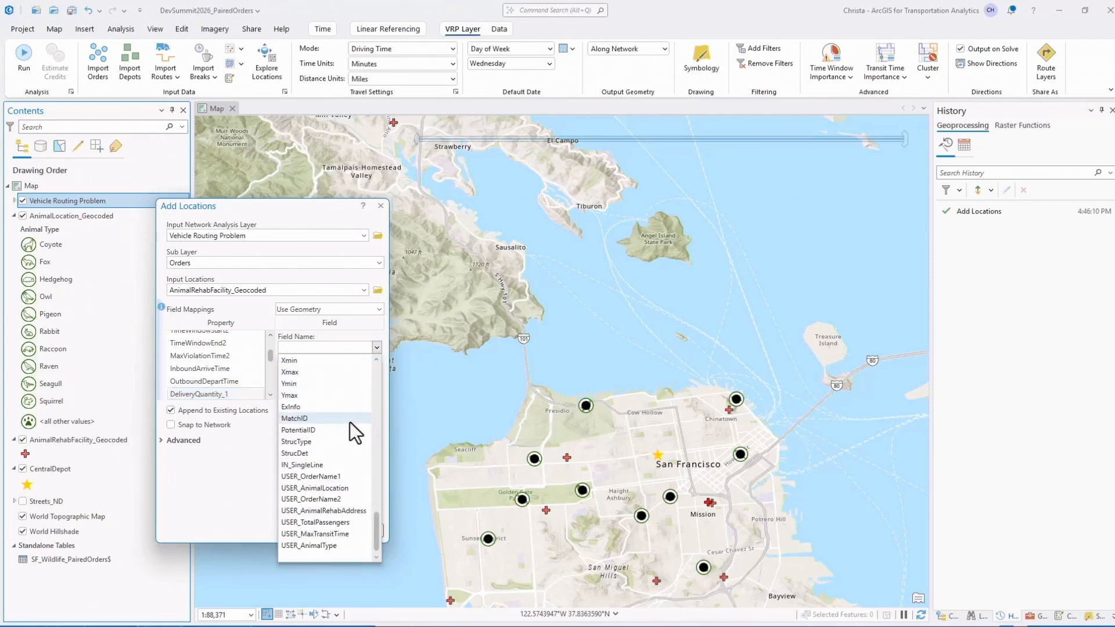
{"action": "left_click", "coordinate": [355, 523]}
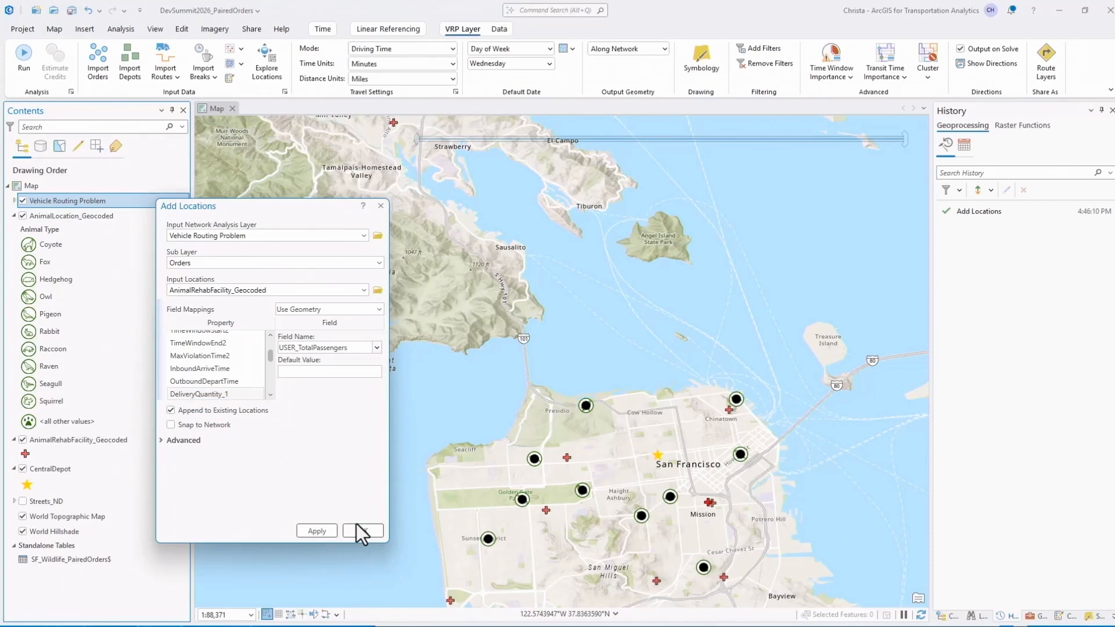
{"action": "left_click", "coordinate": [362, 531]}
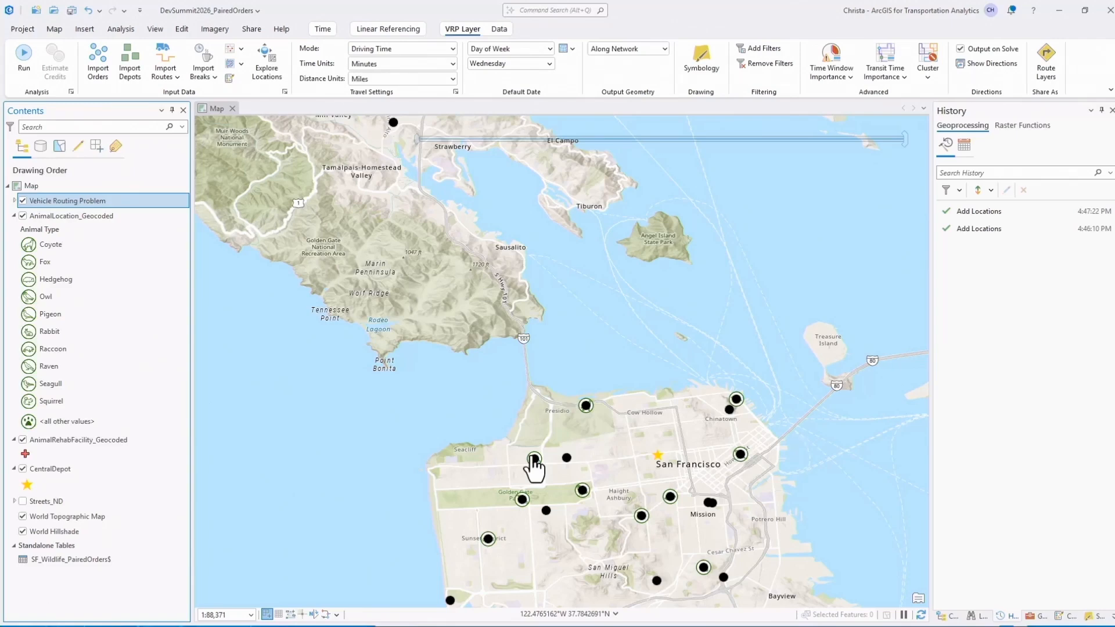
Import order pairs from the SF_Wildlife_PairedOrders$ table, checking the SecondOrderName and MaxTransitTime field mappings before loading.
{"action": "left_click", "coordinate": [241, 64]}
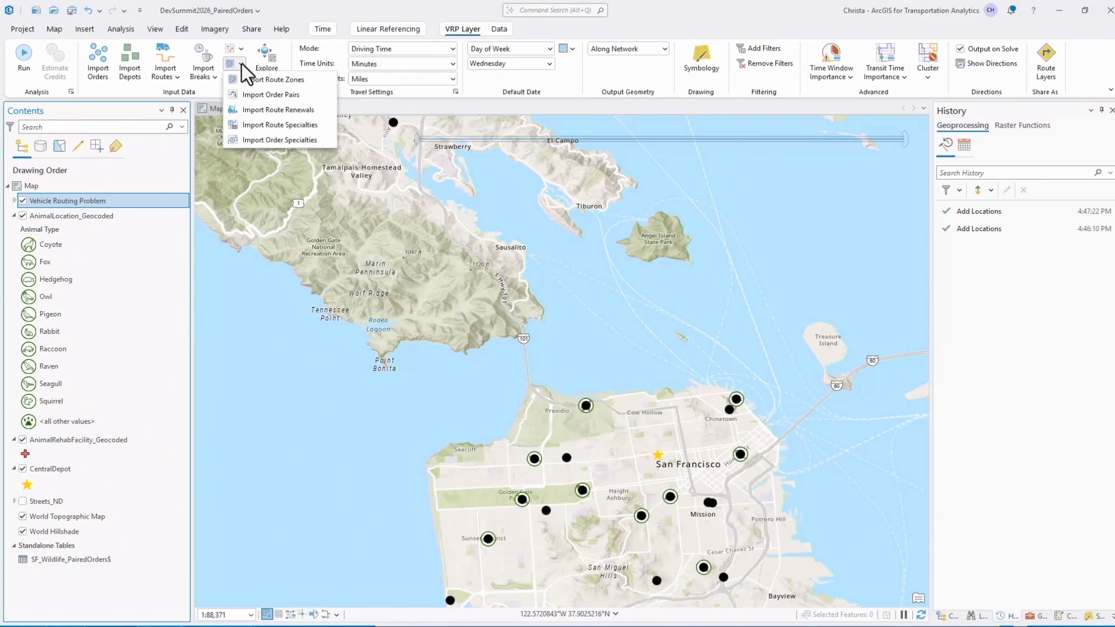
{"action": "left_click", "coordinate": [314, 96]}
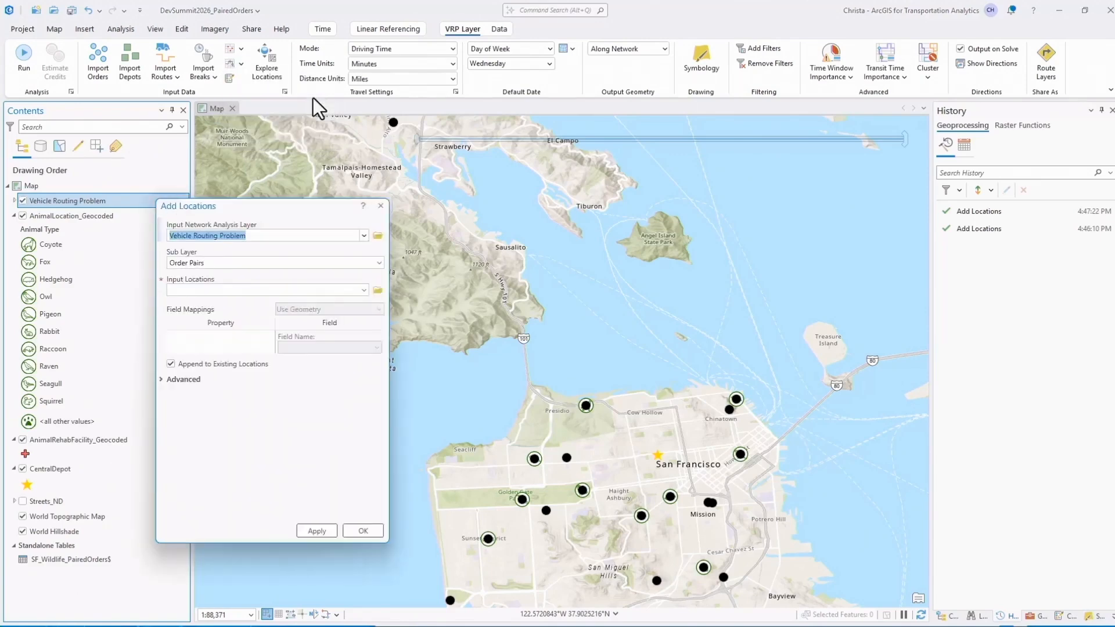
{"action": "left_click", "coordinate": [364, 290]}
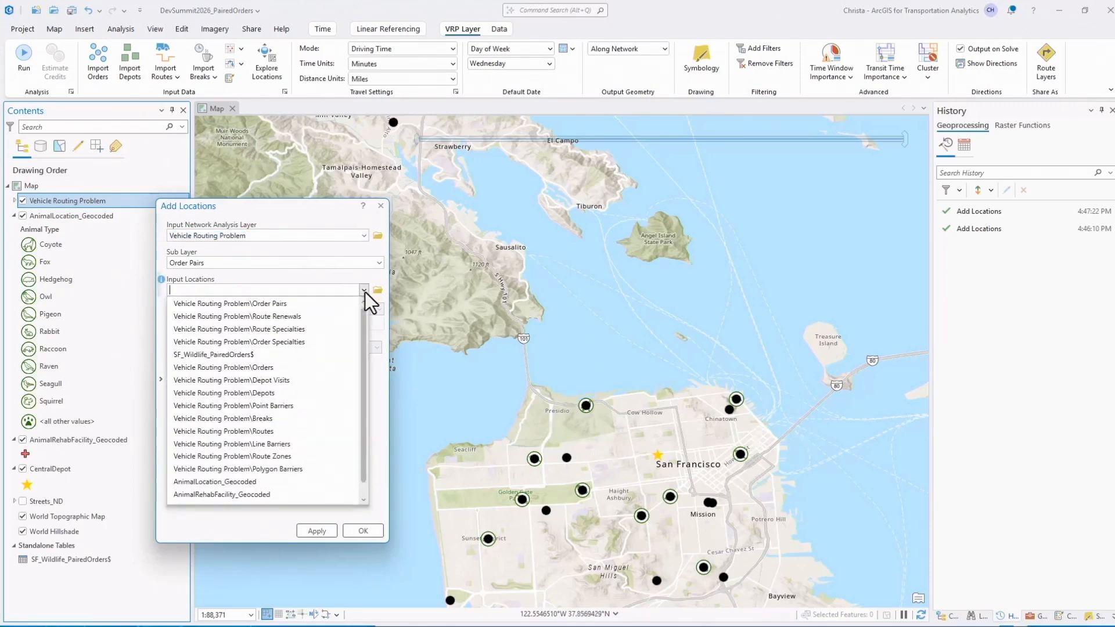
{"action": "left_click", "coordinate": [314, 356]}
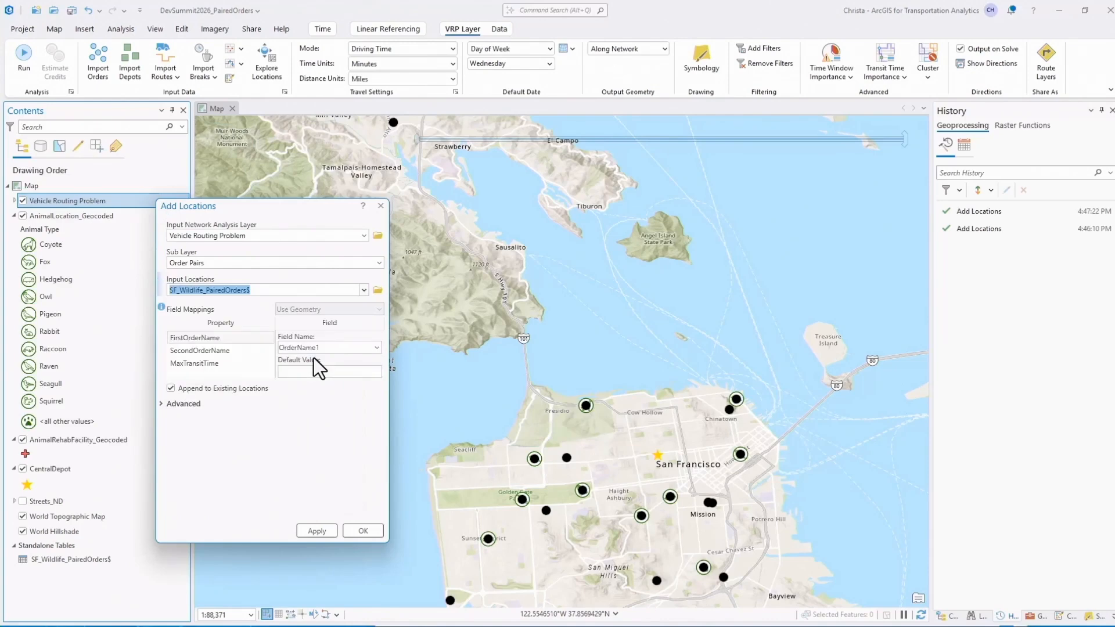
{"action": "left_click", "coordinate": [252, 349]}
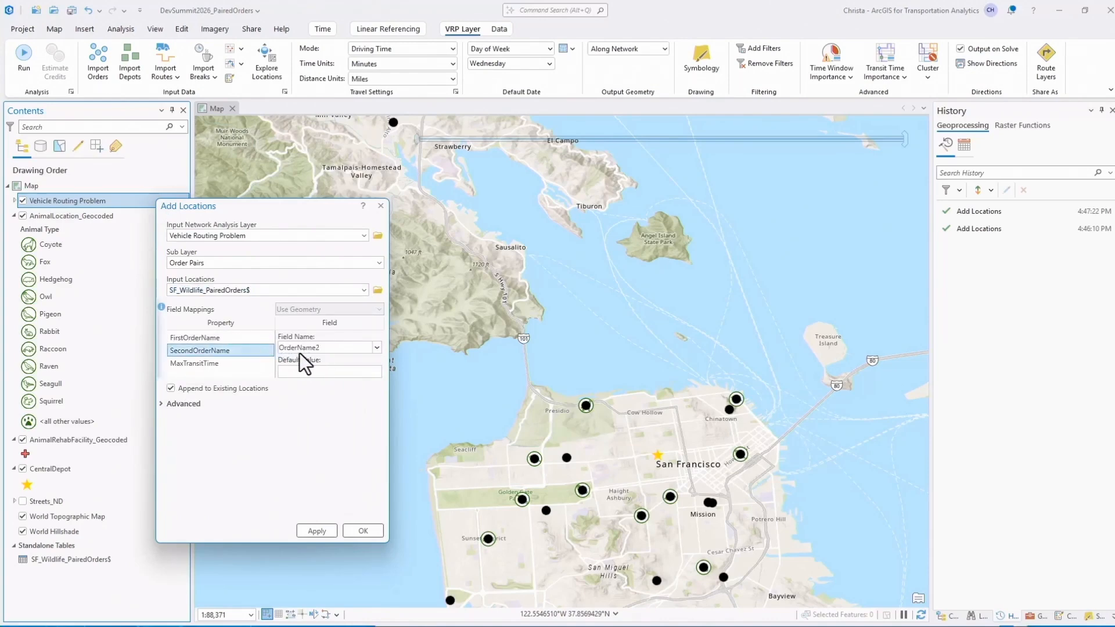
{"action": "left_click", "coordinate": [254, 364]}
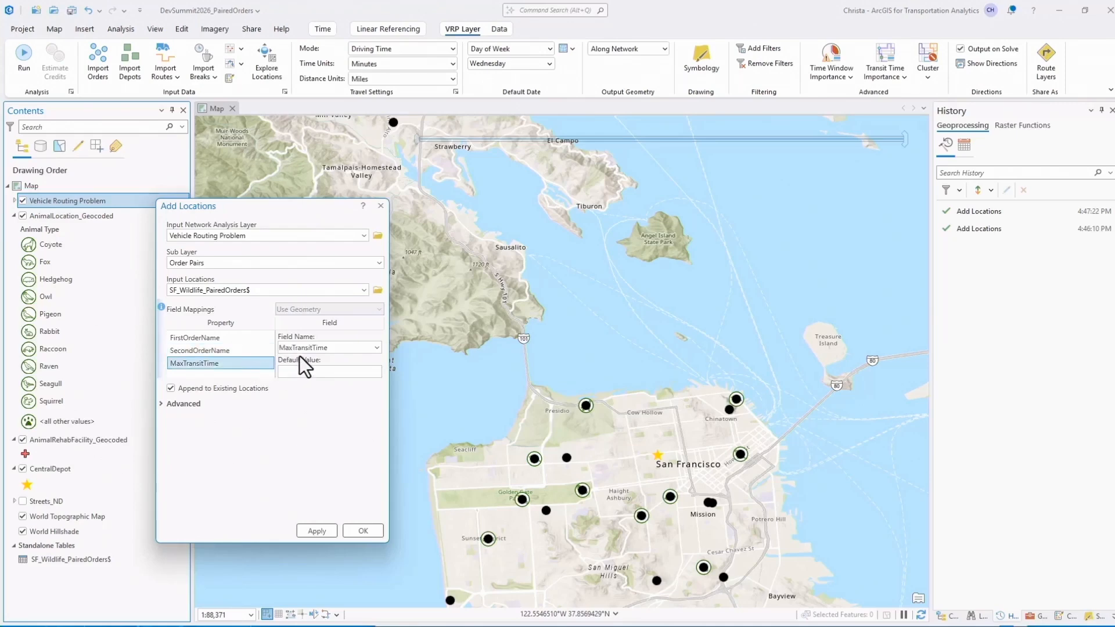
{"action": "left_click", "coordinate": [352, 531]}
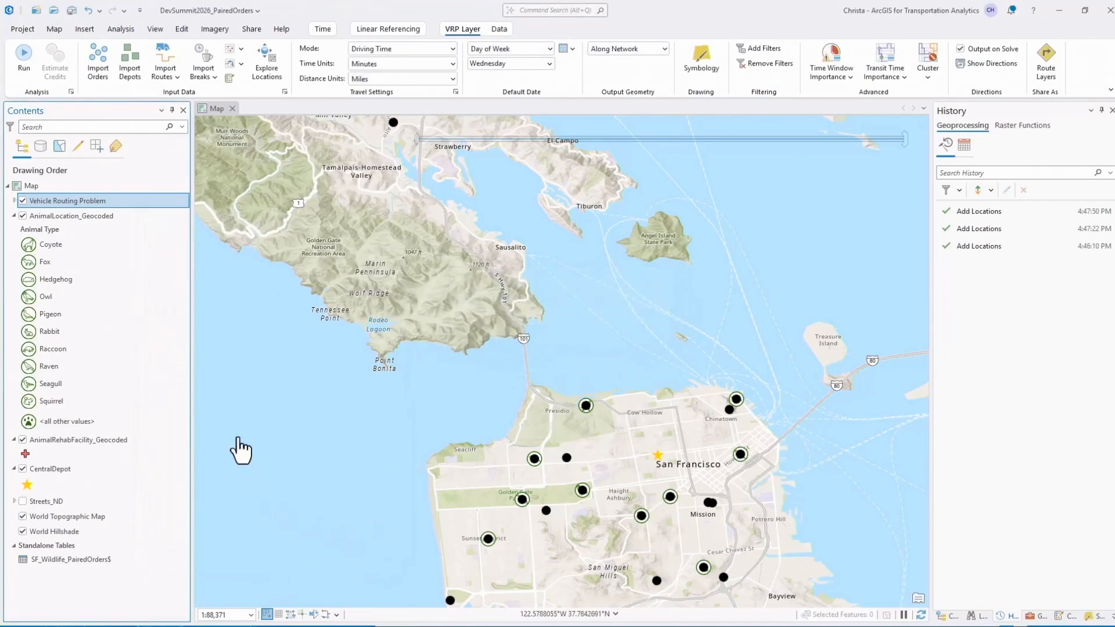
Import the CentralDepot layer into the Vehicle Routing Problem as depots.
{"action": "left_click", "coordinate": [131, 69]}
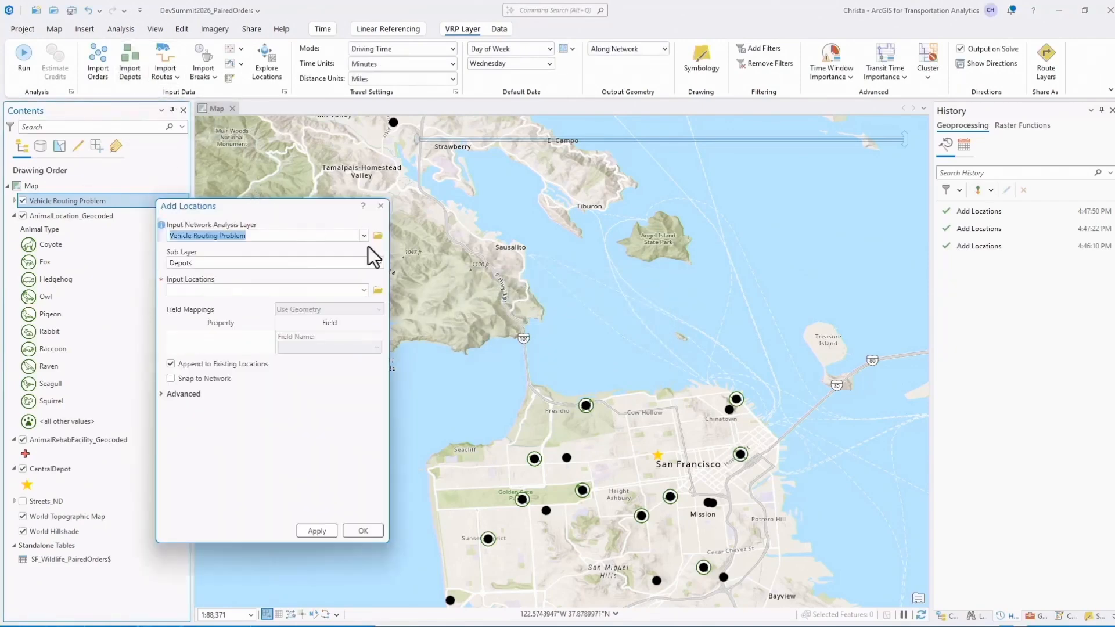
{"action": "left_click", "coordinate": [361, 294]}
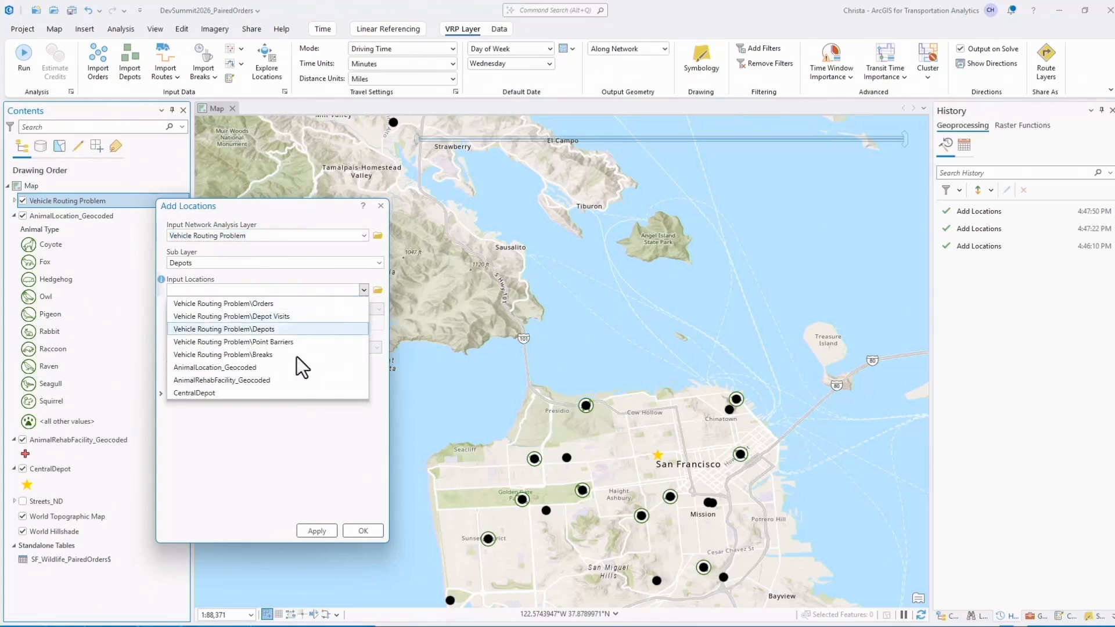
{"action": "left_click", "coordinate": [287, 393]}
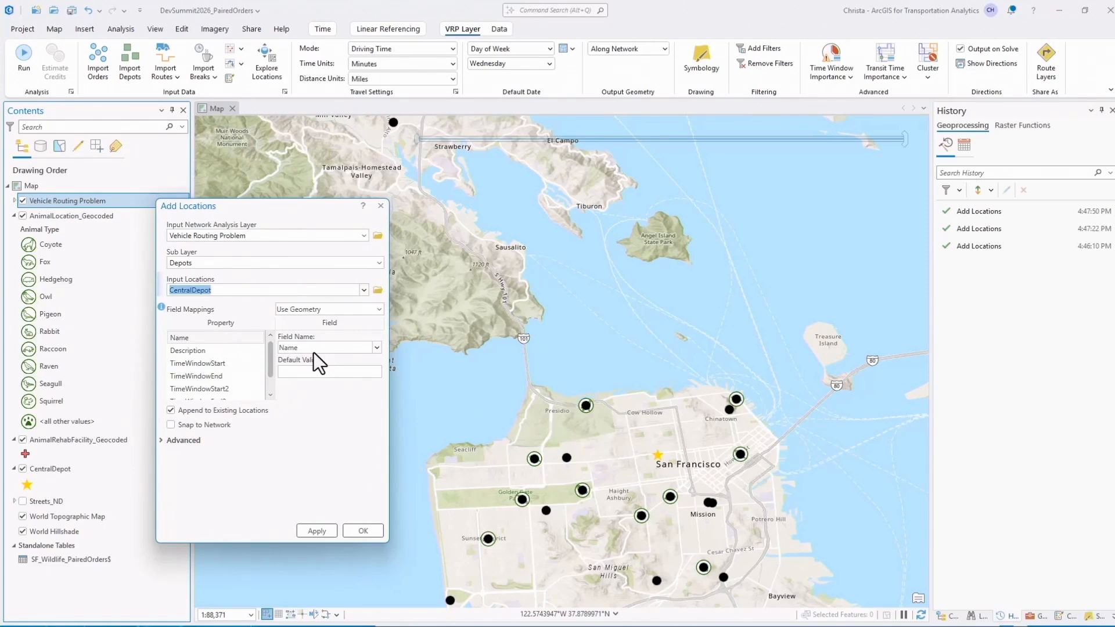
{"action": "left_click", "coordinate": [362, 531]}
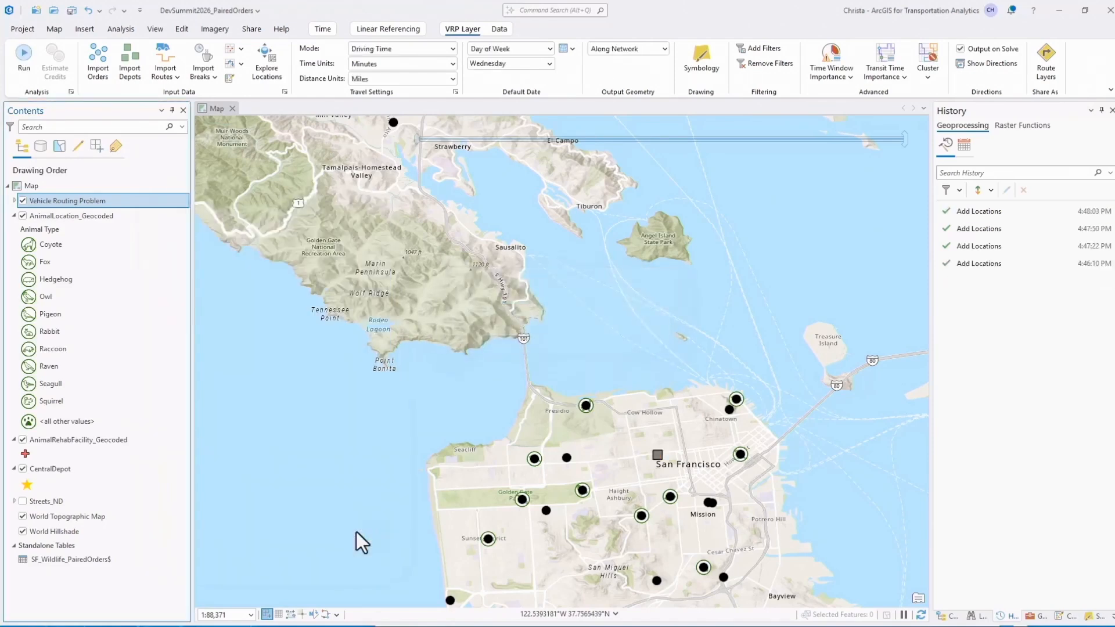
Review the depot names and start times in the Routes sublayer's attribute table, and close the table.
{"action": "left_click", "coordinate": [14, 201]}
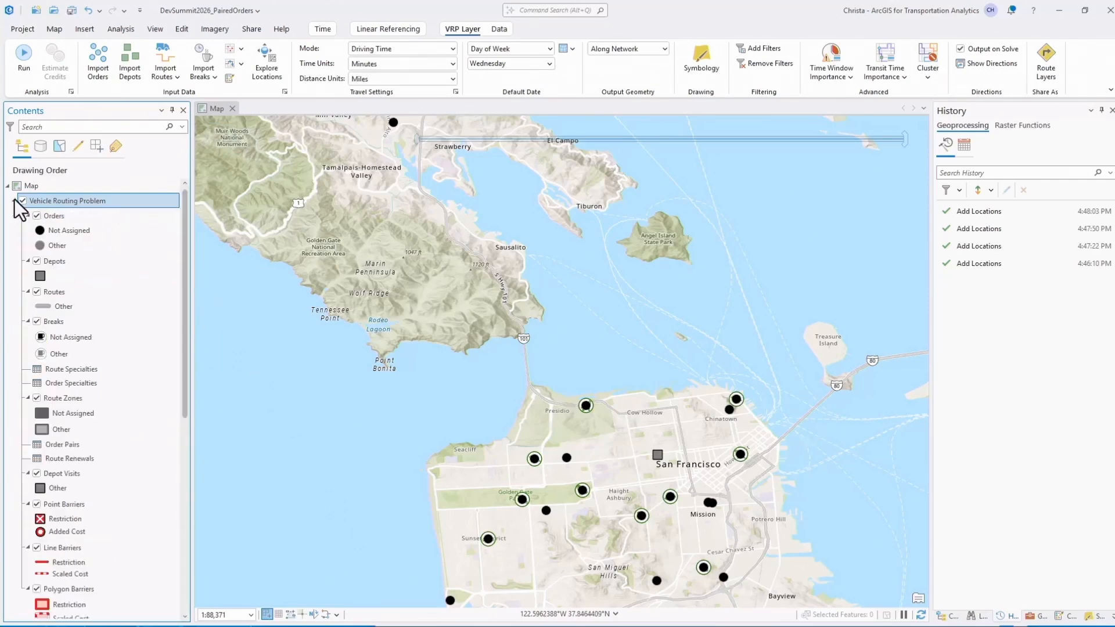
{"action": "right_click", "coordinate": [102, 291]}
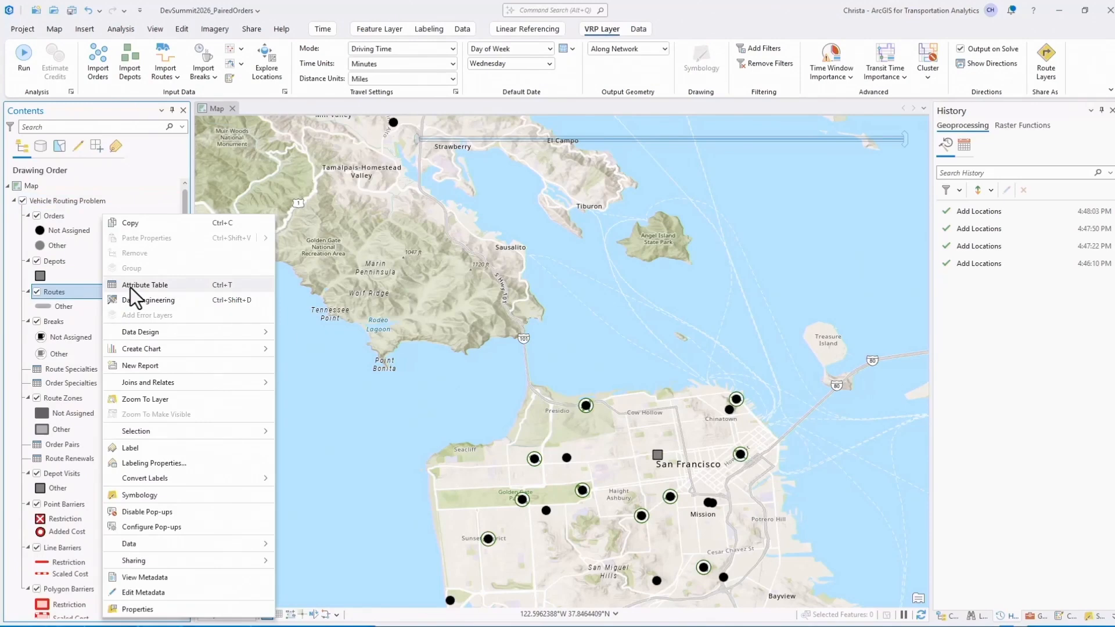
{"action": "left_click", "coordinate": [130, 284]}
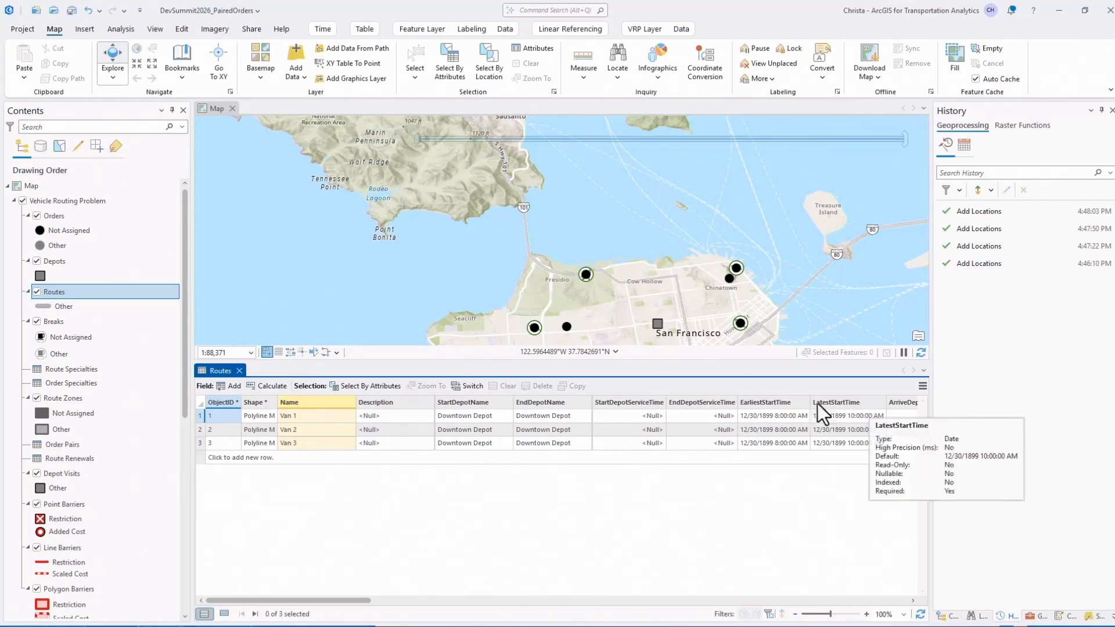
{"action": "left_click", "coordinate": [240, 370]}
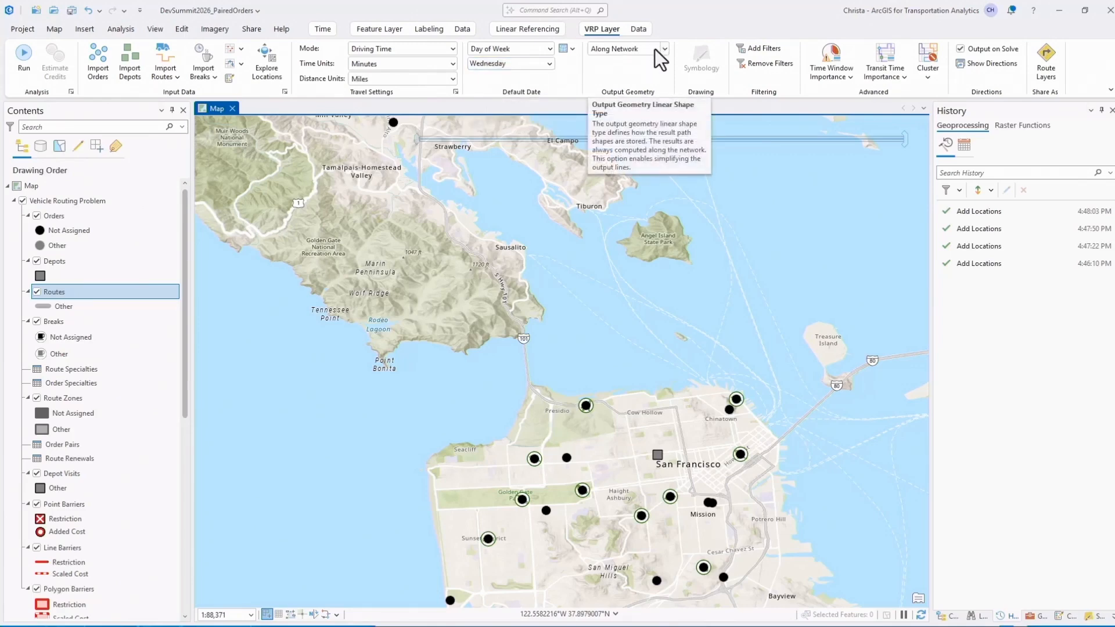
Check the spatial clustering setting and solve the vehicle routing problem.
{"action": "left_click", "coordinate": [929, 81]}
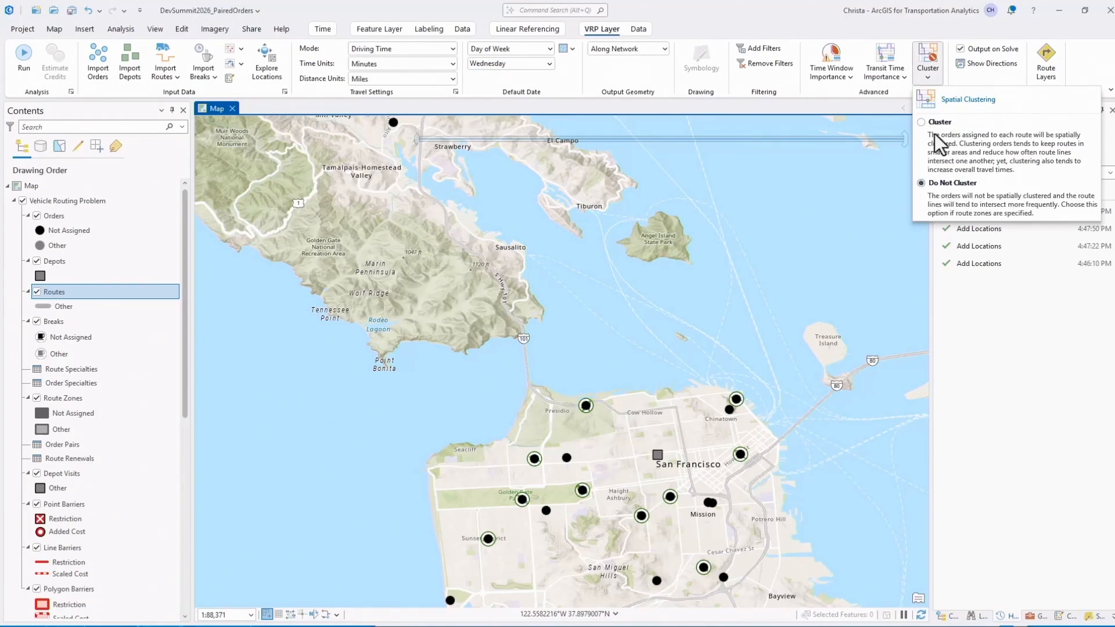
{"action": "left_click", "coordinate": [927, 79]}
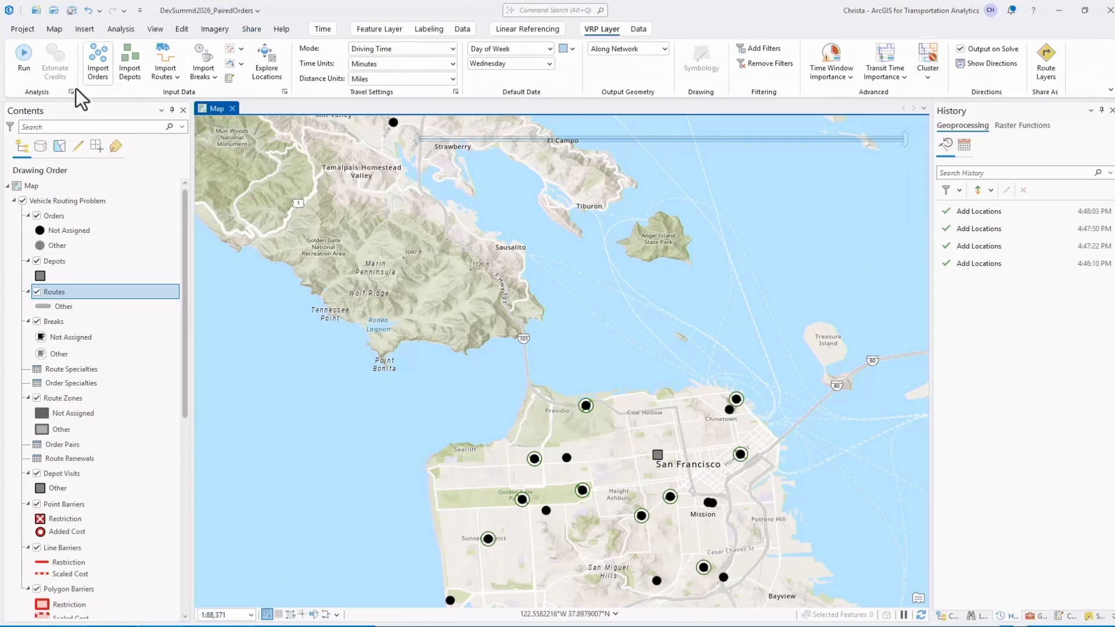
{"action": "left_click", "coordinate": [25, 58]}
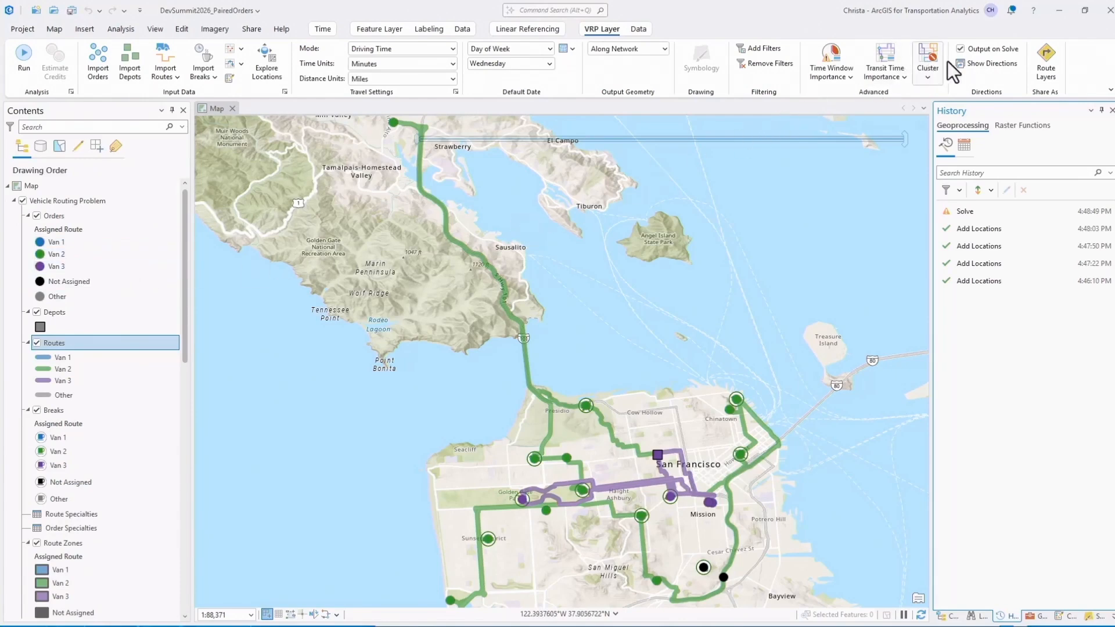
Show the route directions and examine Van 2's stops, including the coyote and fox pickups and their paired deliveries.
{"action": "left_click", "coordinate": [980, 61]}
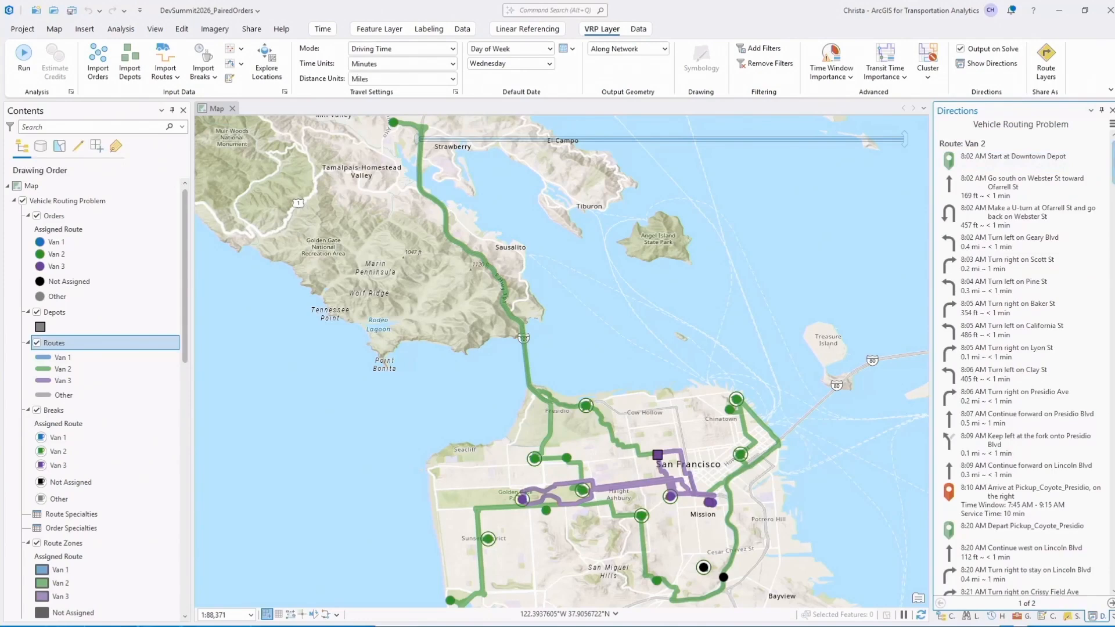
{"action": "scroll", "coordinate": [1108, 174], "scroll_direction": "down", "scroll_amount": 3}
{"action": "scroll", "coordinate": [1050, 252], "scroll_direction": "down", "scroll_amount": 3}
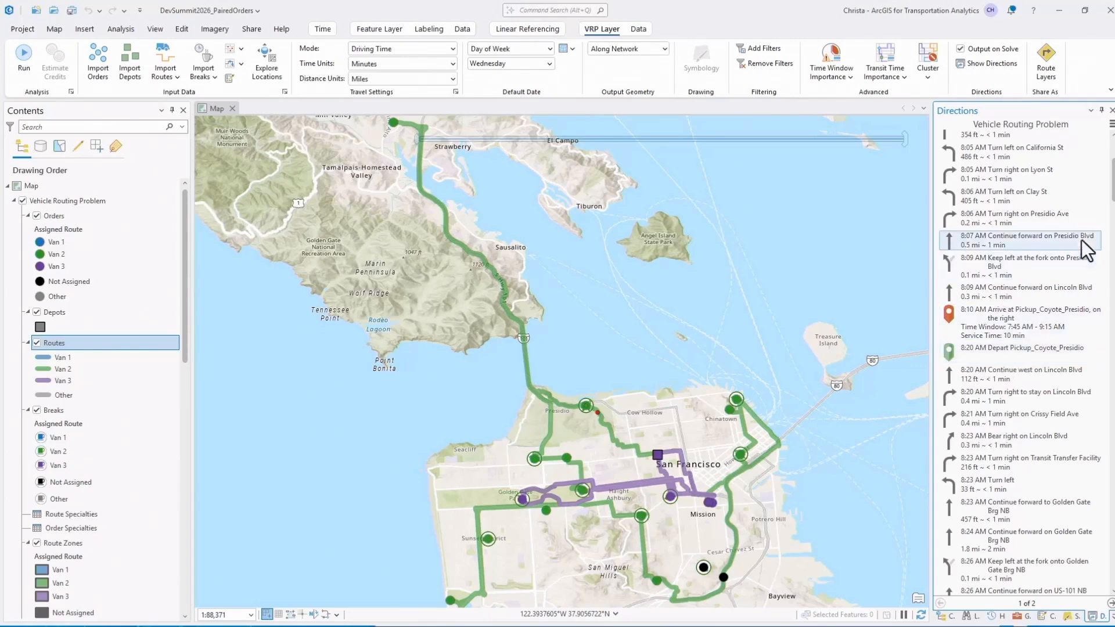
{"action": "scroll", "coordinate": [1021, 363], "scroll_direction": "down", "scroll_amount": 9}
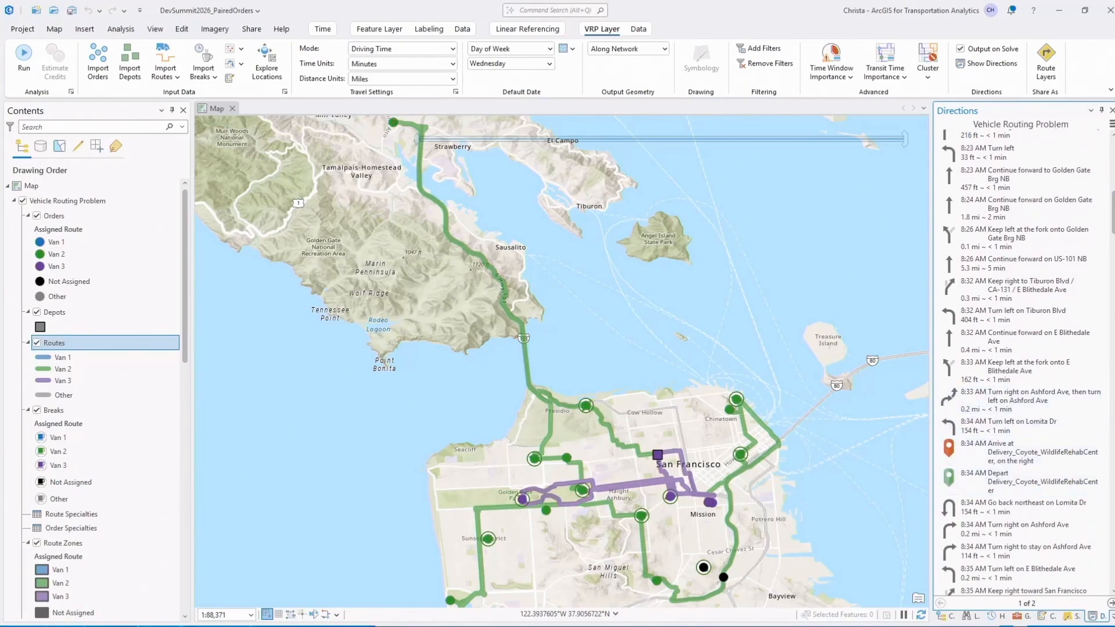
{"action": "scroll", "coordinate": [1022, 363], "scroll_direction": "down", "scroll_amount": 7}
{"action": "scroll", "coordinate": [1022, 362], "scroll_direction": "down", "scroll_amount": 3}
{"action": "left_click", "coordinate": [1071, 433]}
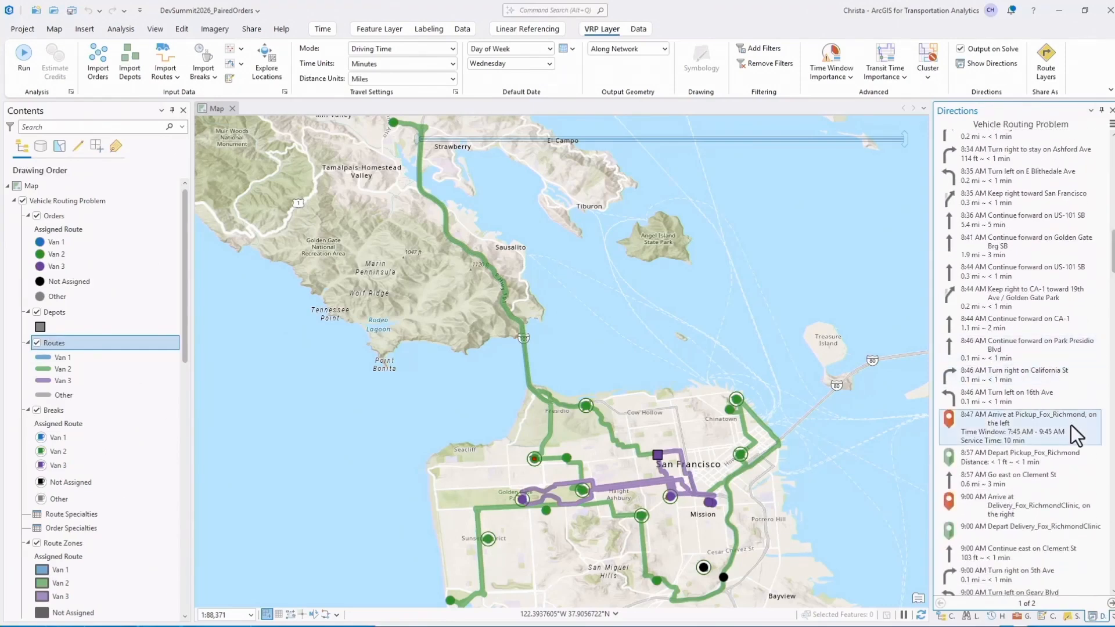
{"action": "left_click", "coordinate": [1055, 462]}
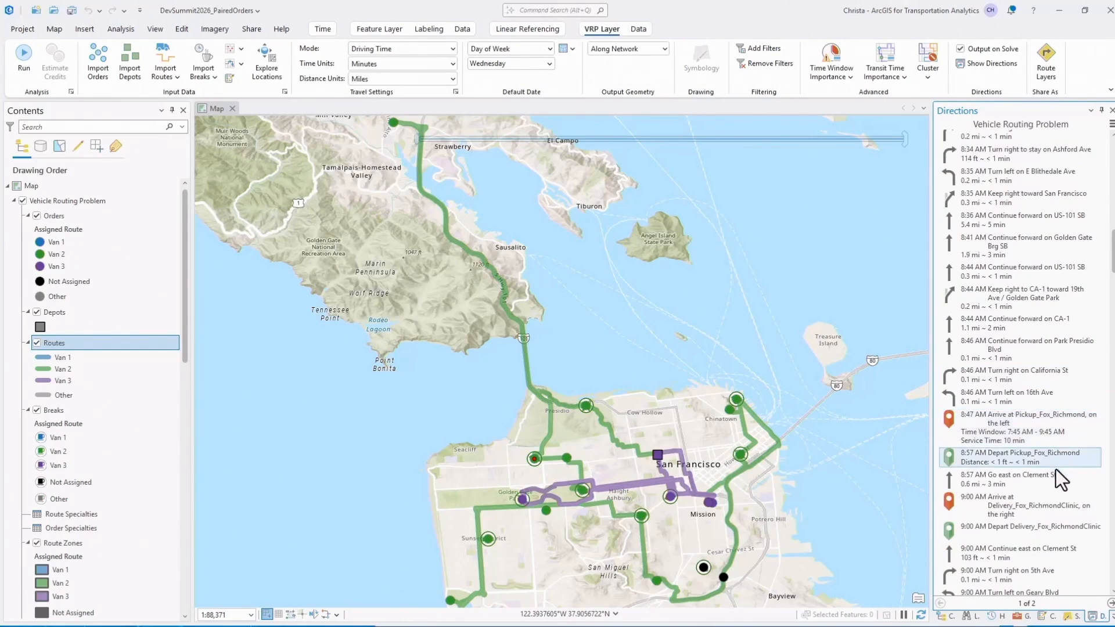
{"action": "left_click", "coordinate": [1048, 479]}
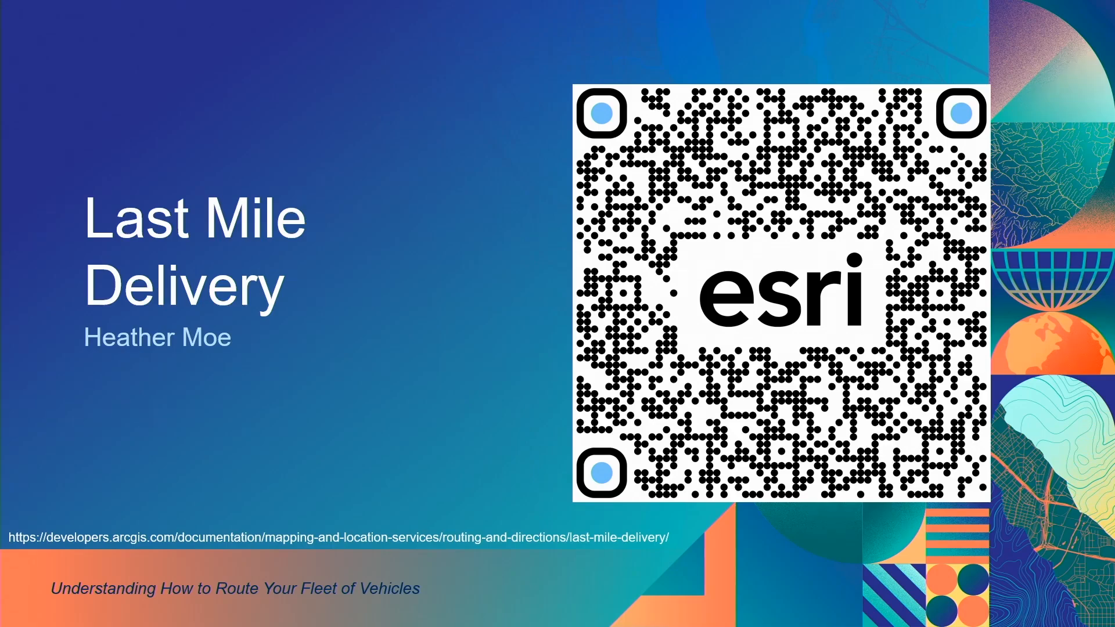
{"action": "key", "text": "Right"}
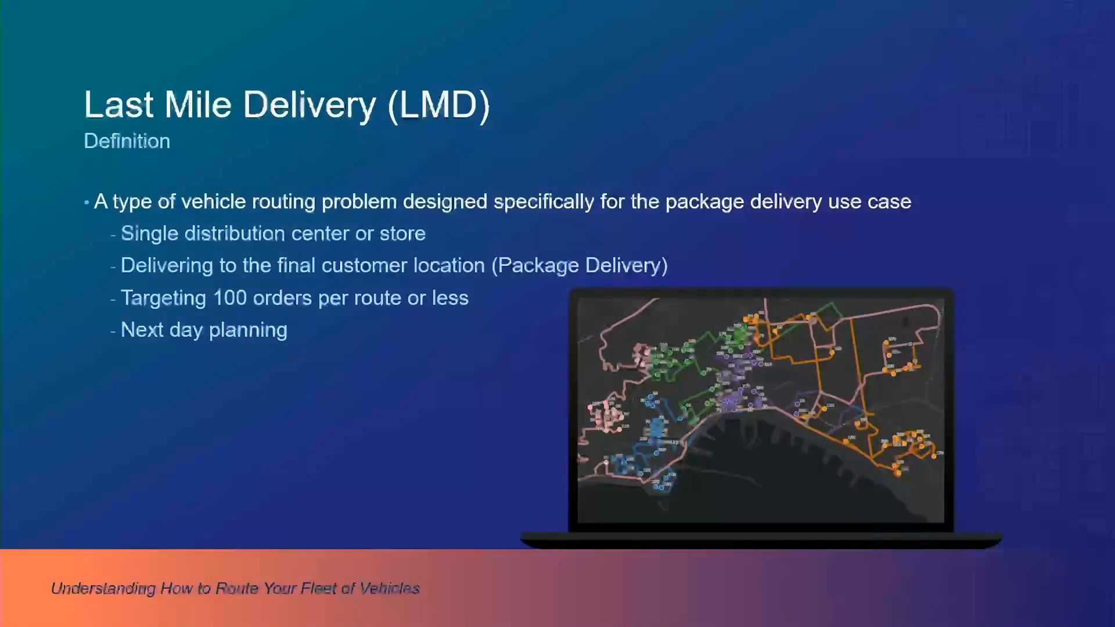
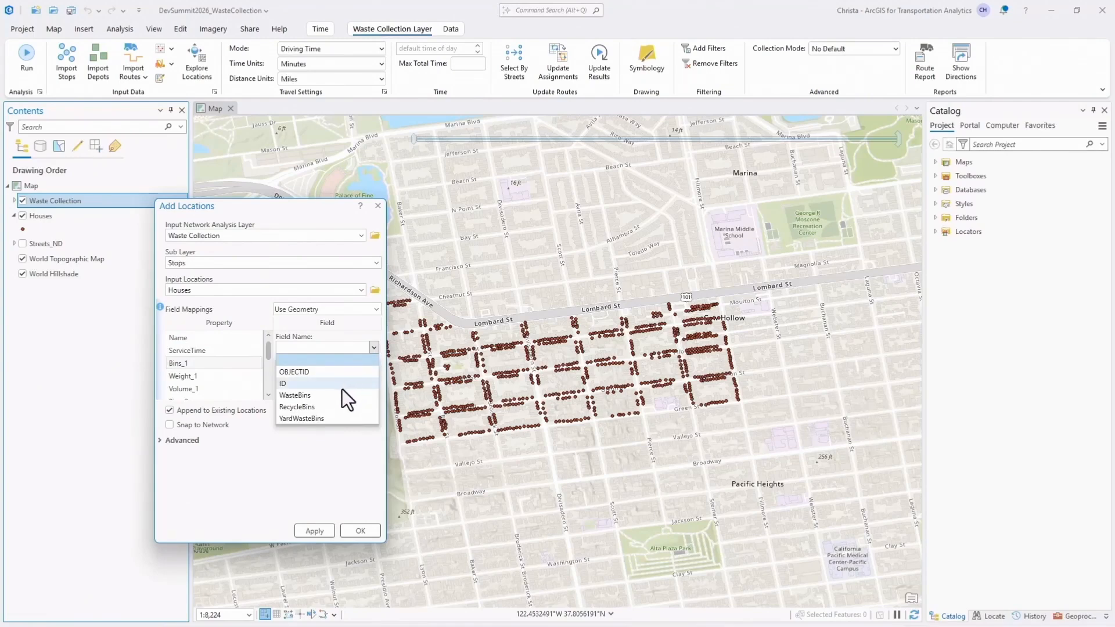
Map Bins_1 to the WasteBins field and Bins_2 to the RecycleBins field, and load Houses as stops into Waste Collection.
{"action": "left_click", "coordinate": [337, 396]}
{"action": "left_click", "coordinate": [267, 395]}
{"action": "left_click", "coordinate": [243, 394]}
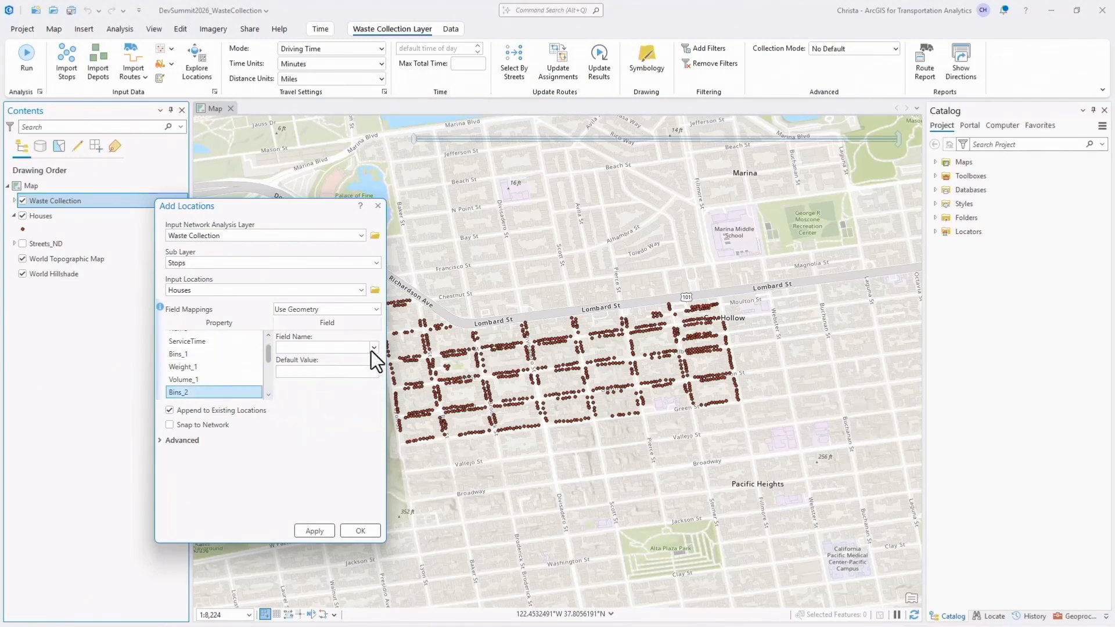
{"action": "left_click", "coordinate": [373, 348]}
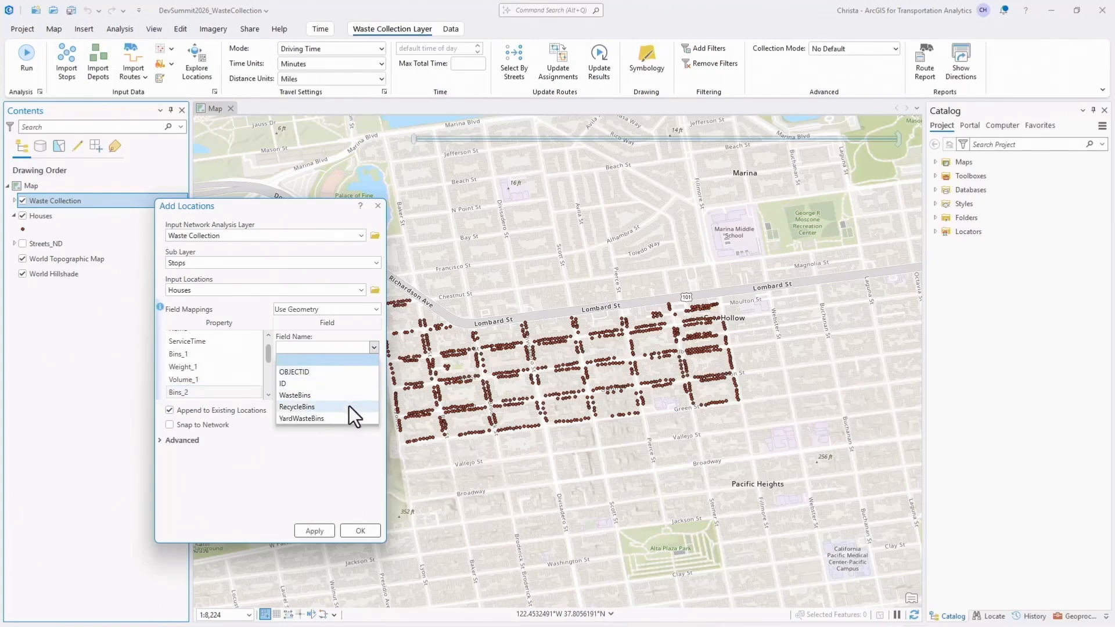
{"action": "left_click", "coordinate": [352, 407]}
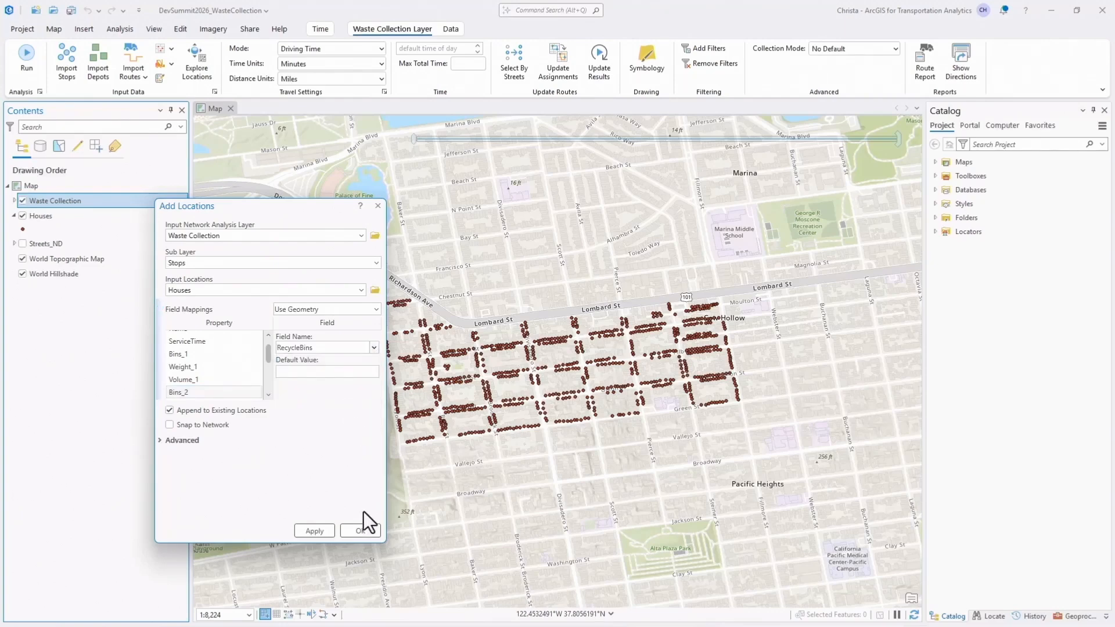
{"action": "left_click", "coordinate": [361, 531]}
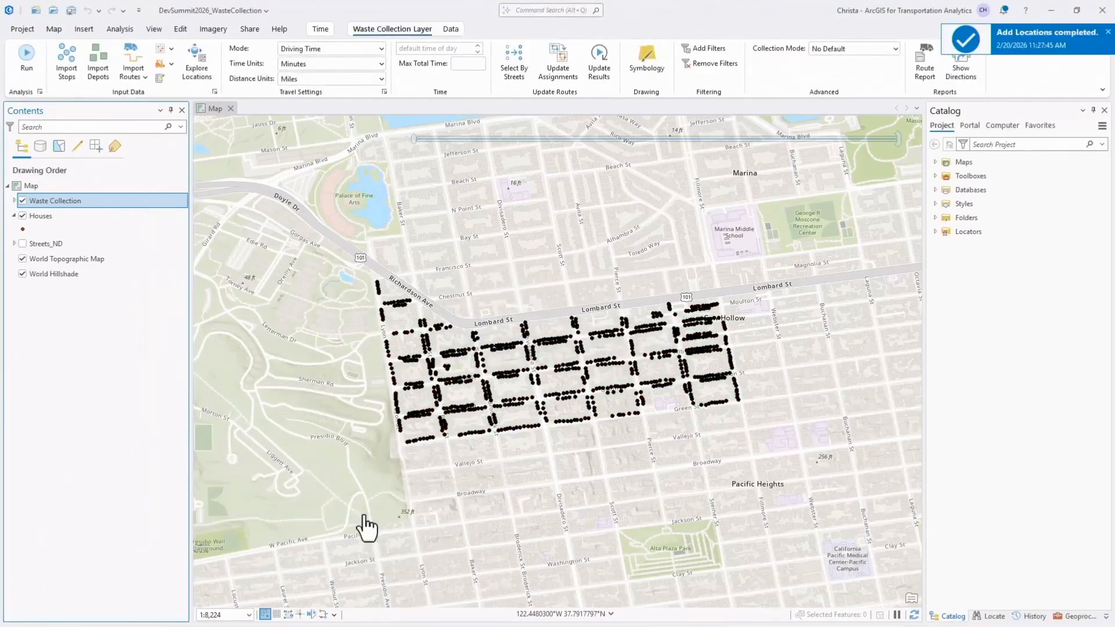
Open the attribute table of the Waste Collection layer's Stops sublayer.
{"action": "left_click", "coordinate": [14, 201]}
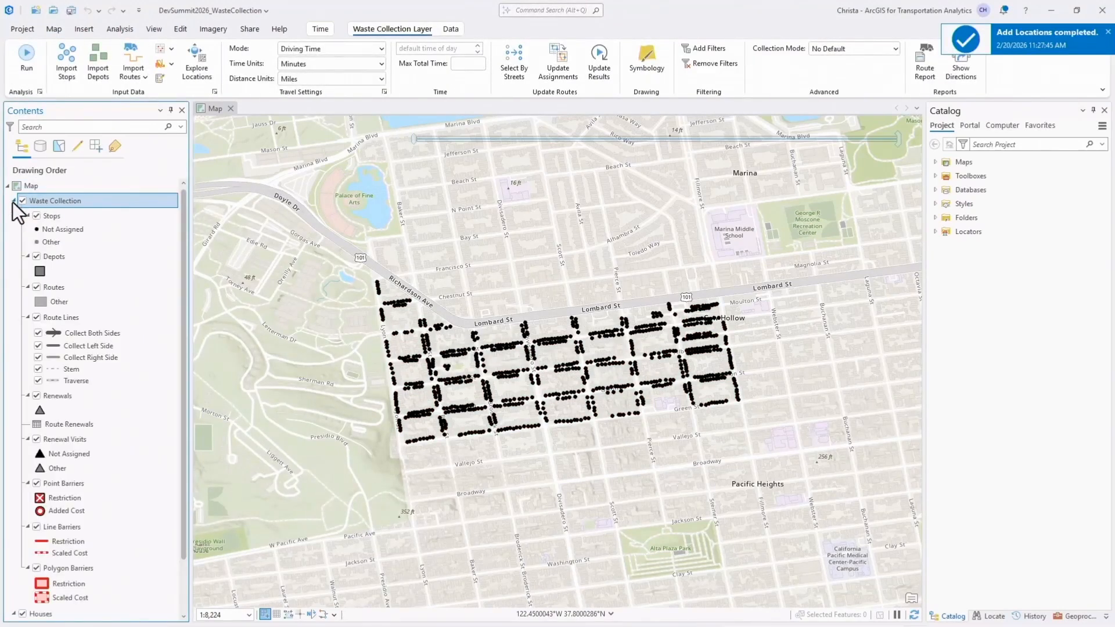
{"action": "left_click", "coordinate": [79, 217]}
{"action": "right_click", "coordinate": [79, 218]}
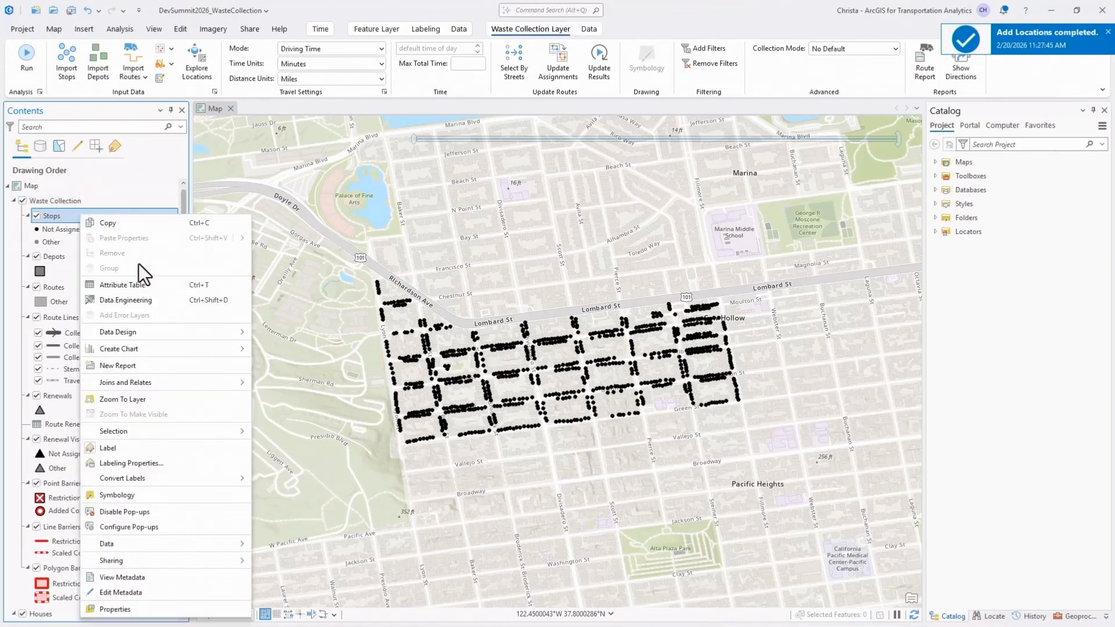
{"action": "left_click", "coordinate": [138, 286]}
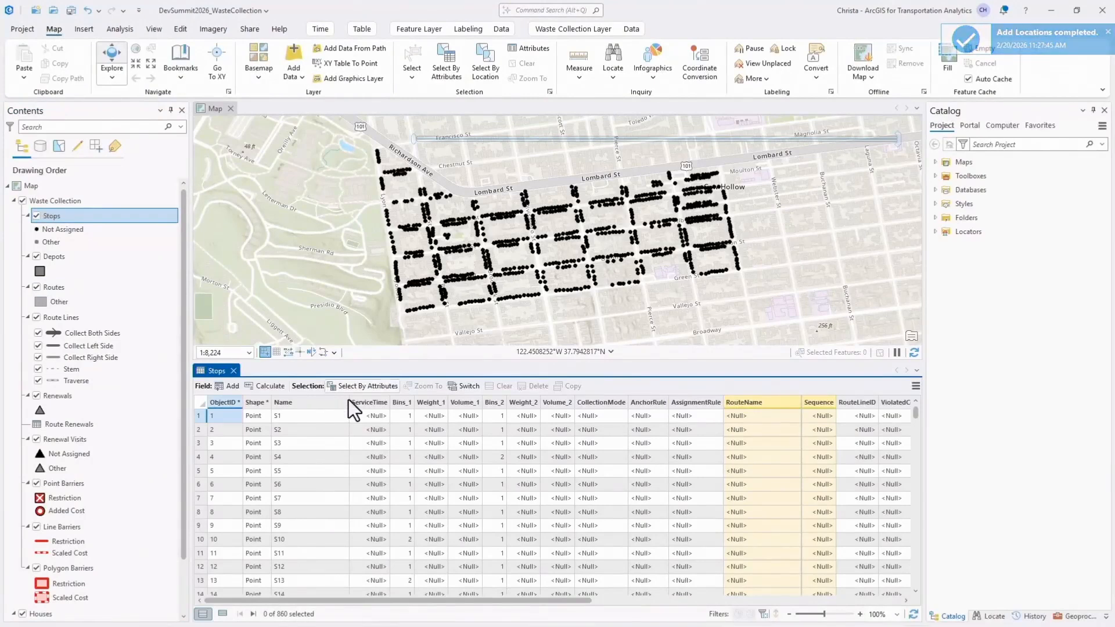
Calculate the stops' ServiceTime field as (!Bins_1! + !Bins_2!) * 0.5, and close the Stops table.
{"action": "right_click", "coordinate": [368, 404]}
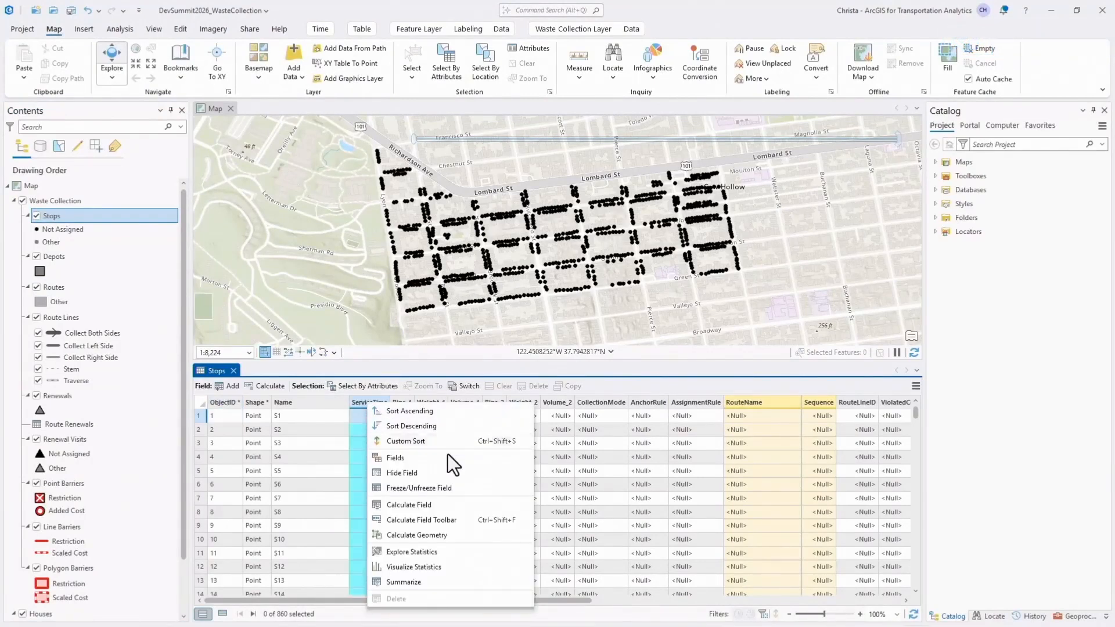
{"action": "left_click", "coordinate": [446, 505]}
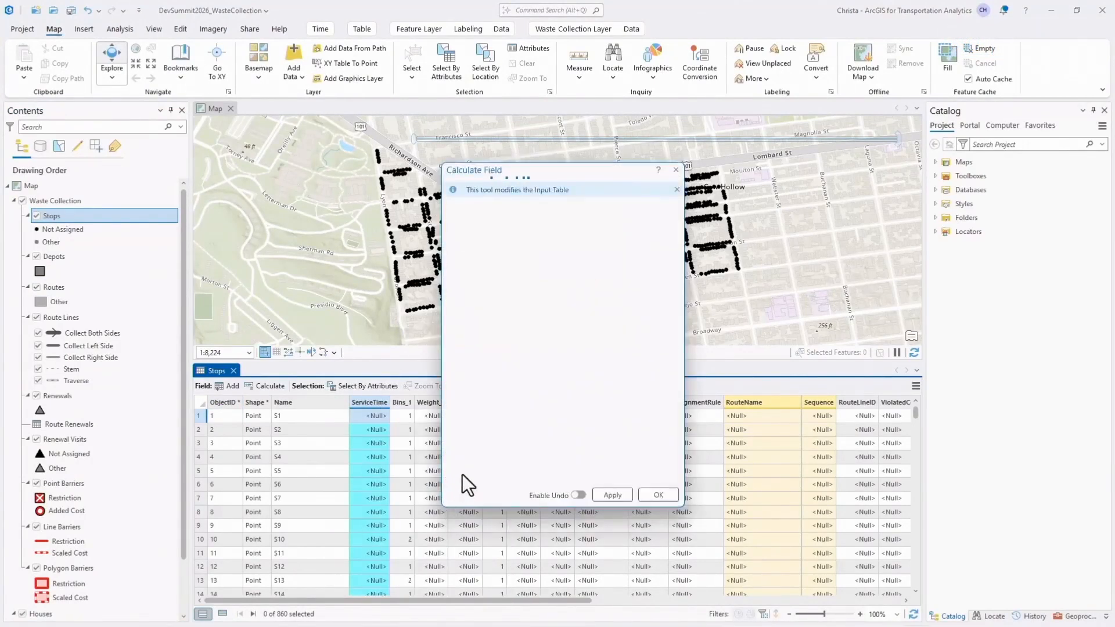
{"action": "left_click", "coordinate": [498, 438]}
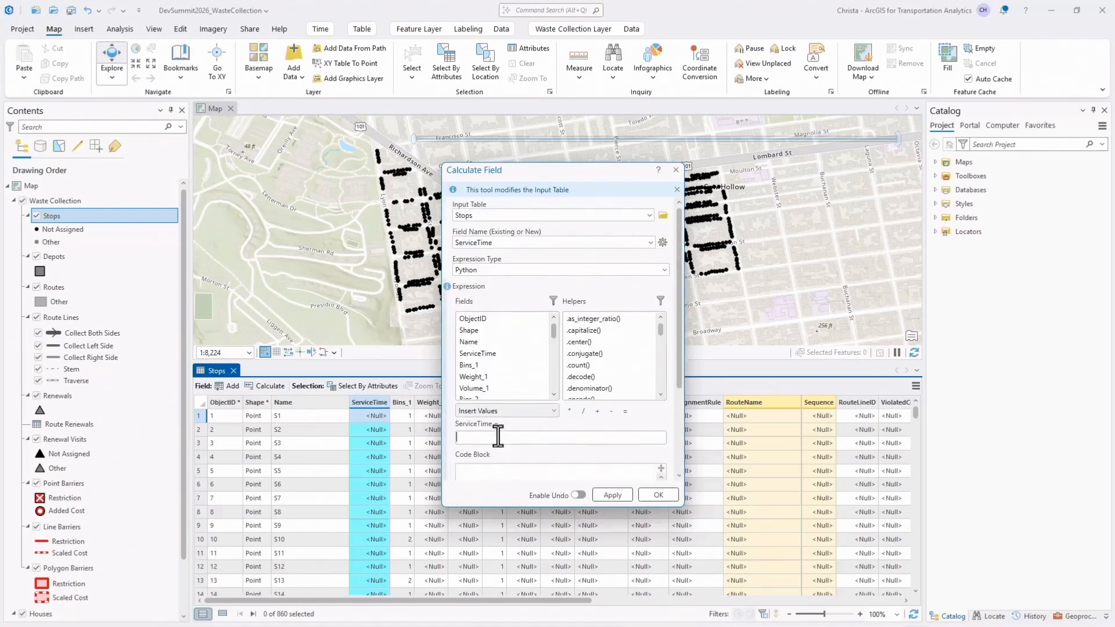
{"action": "double_click", "coordinate": [490, 365]}
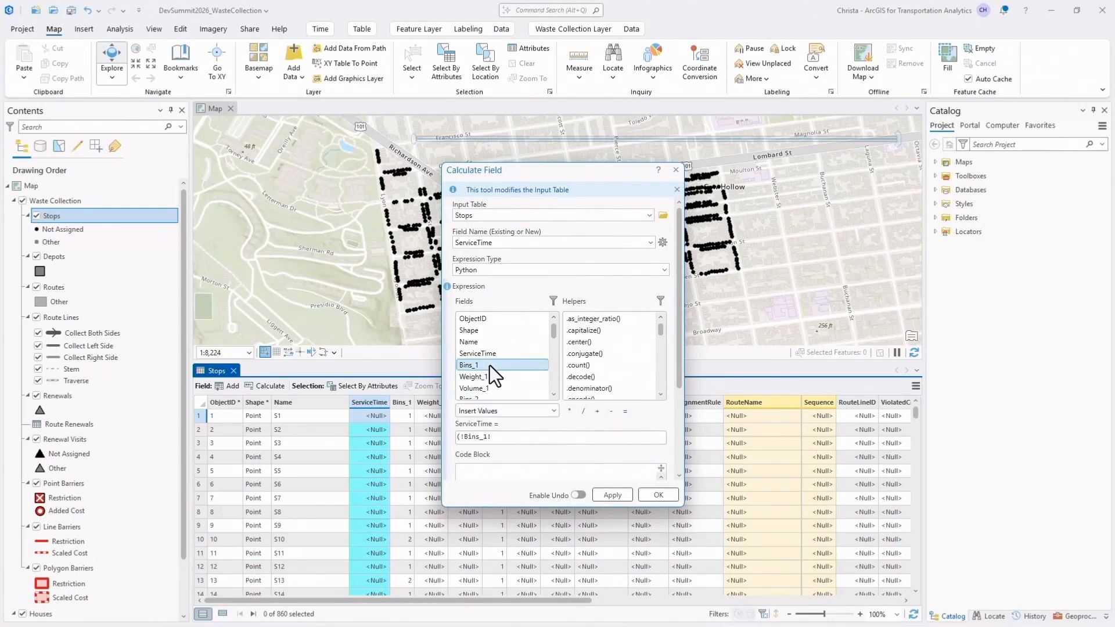
{"action": "left_click", "coordinate": [597, 411]}
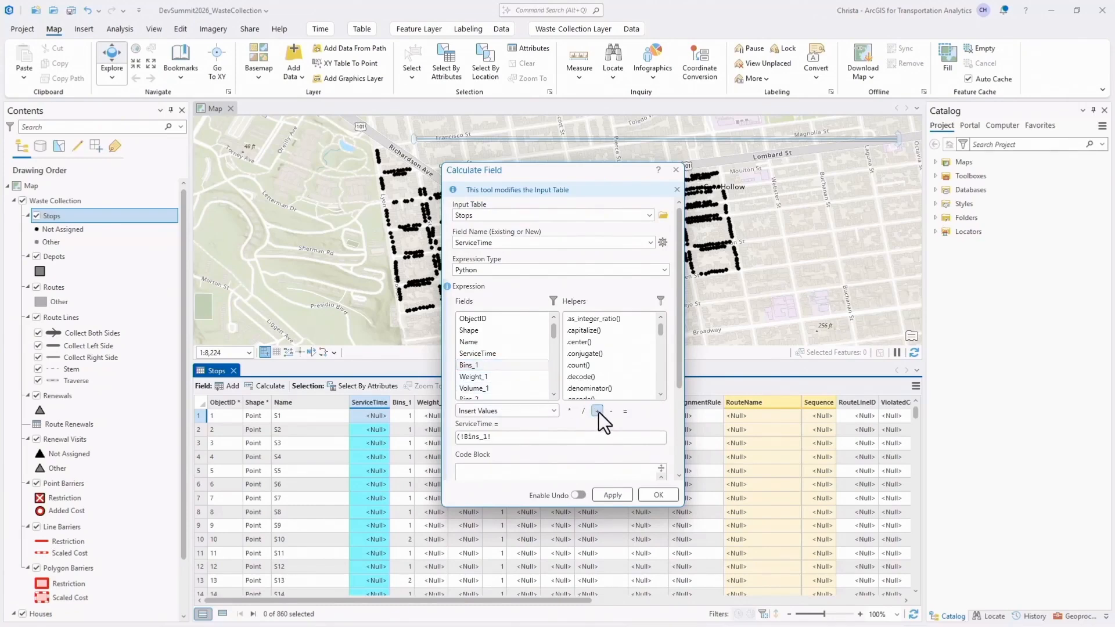
{"action": "left_click", "coordinate": [554, 395]}
{"action": "double_click", "coordinate": [532, 391]}
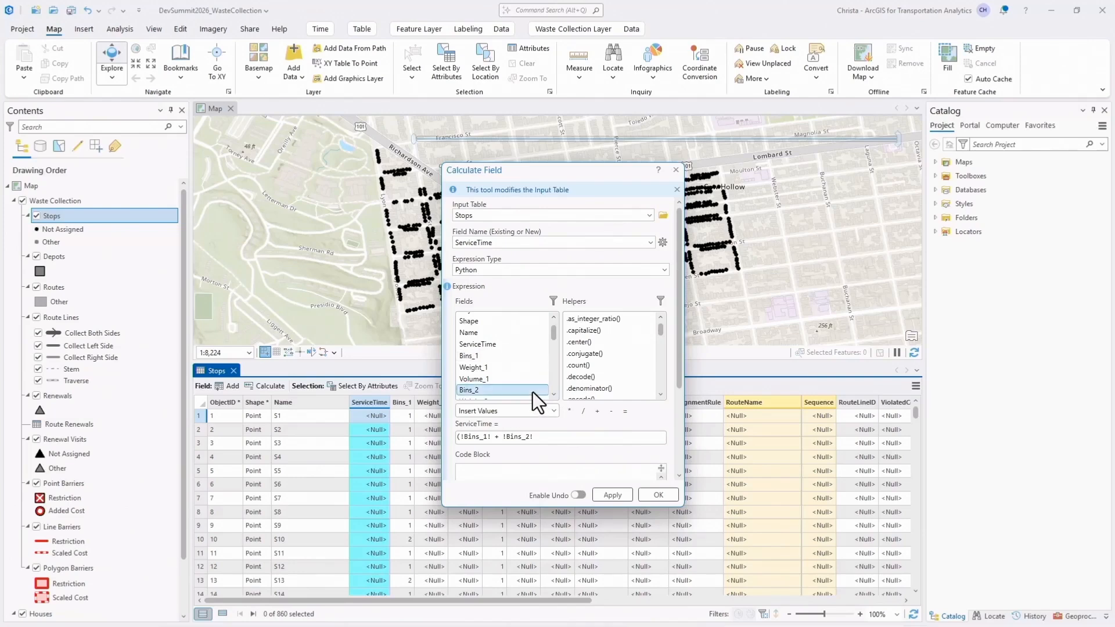
{"action": "left_click", "coordinate": [544, 436]}
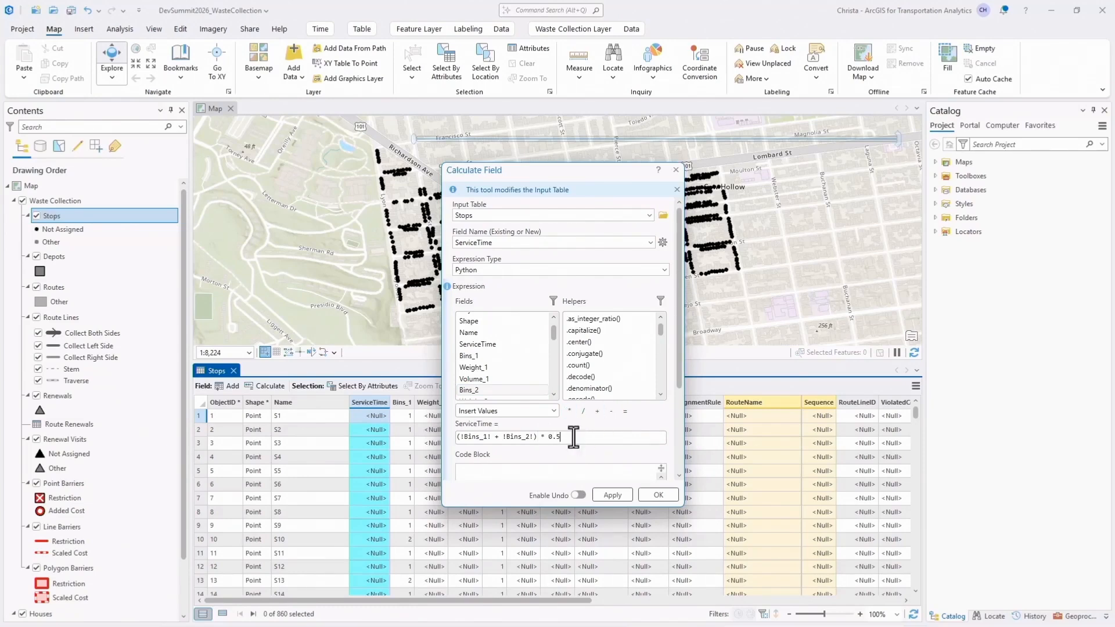
{"action": "left_click", "coordinate": [646, 497]}
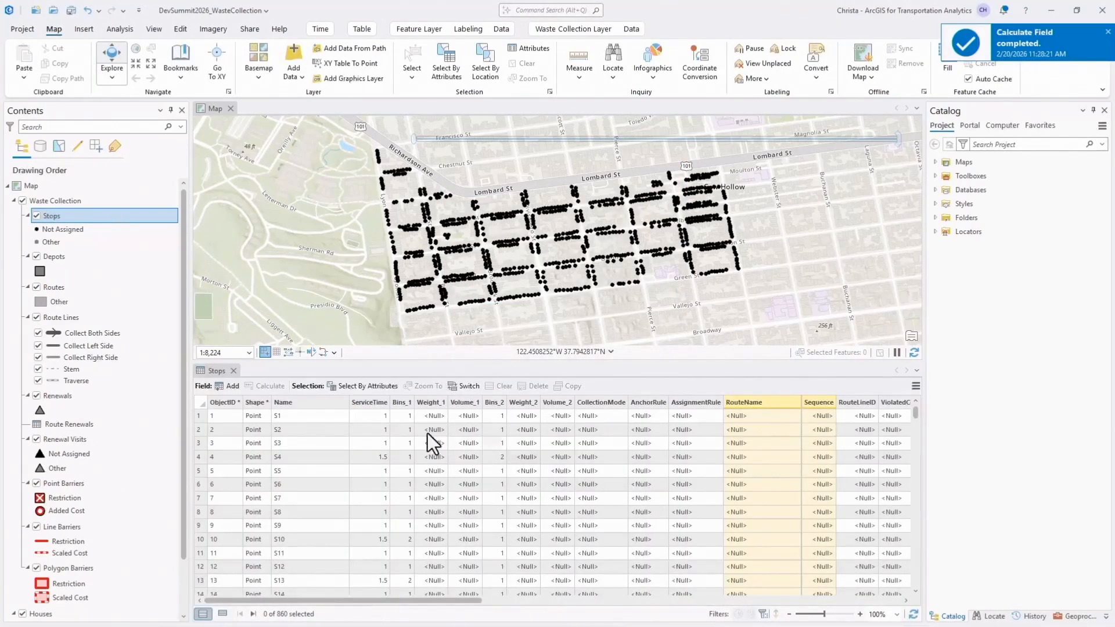
{"action": "left_click", "coordinate": [233, 370]}
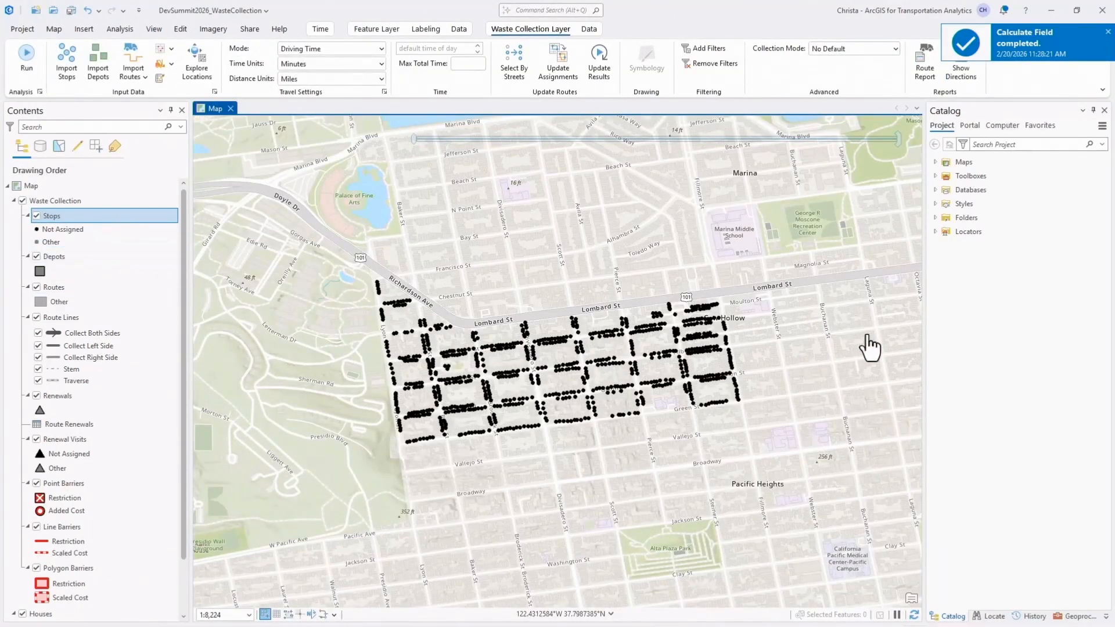
Locate the depot's Chestnut Street address in San Francisco and add the result to the Waste Collection Depots sublayer.
{"action": "left_click", "coordinate": [992, 616]}
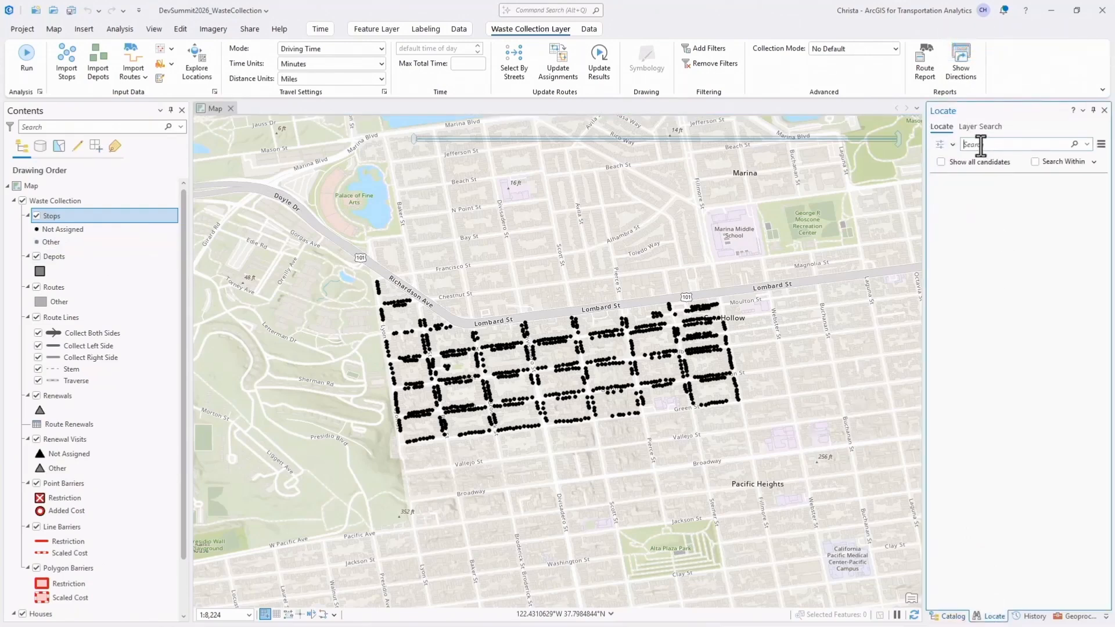
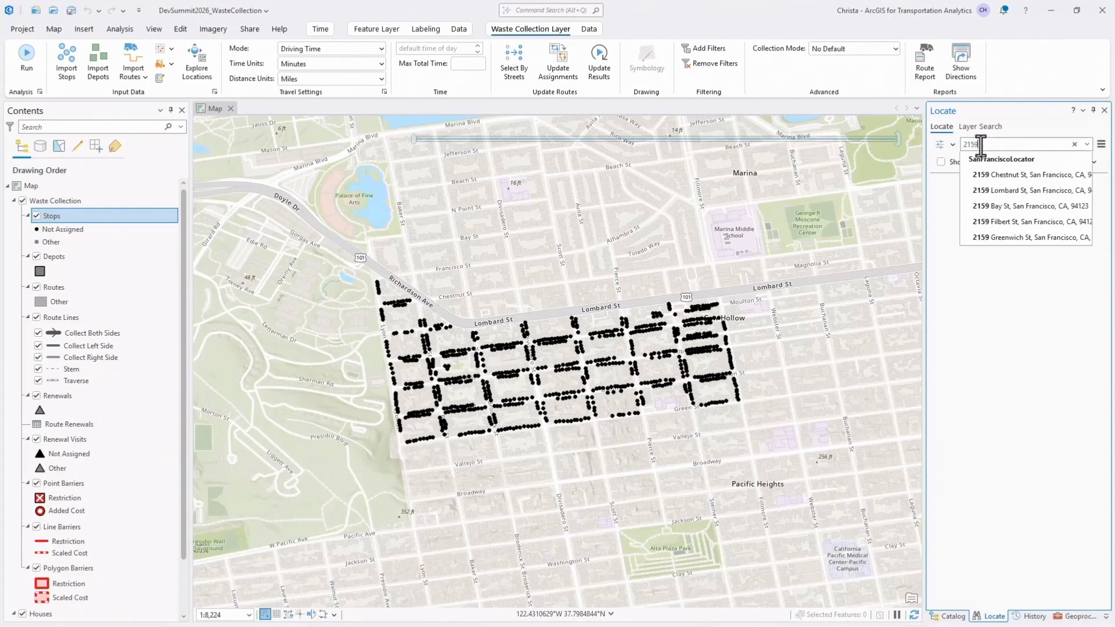
{"action": "left_click", "coordinate": [1024, 175]}
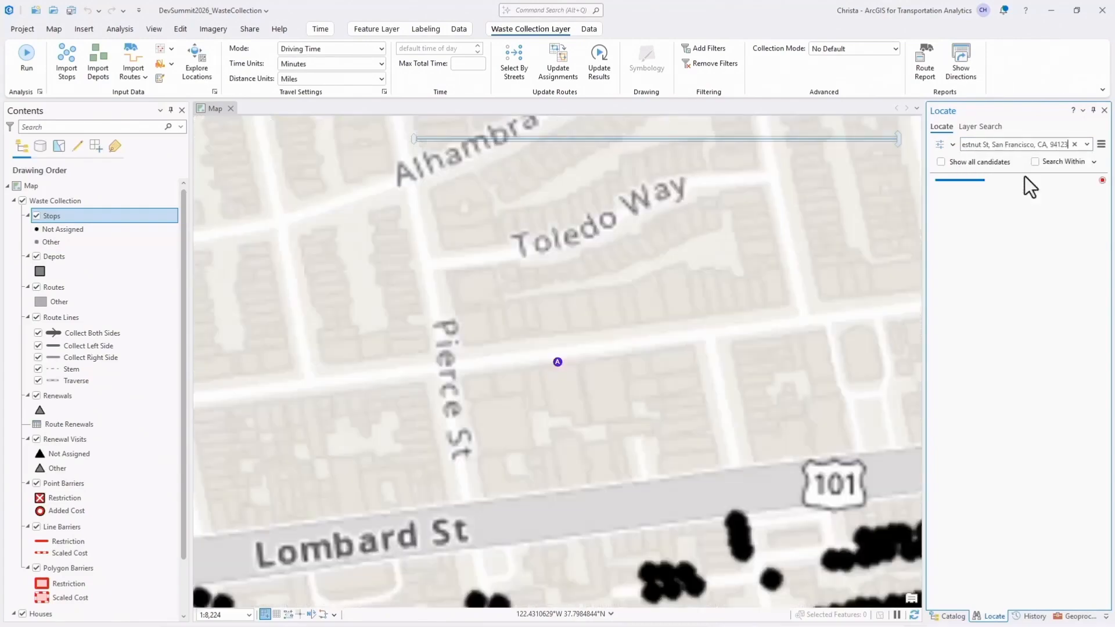
{"action": "right_click", "coordinate": [1009, 201]}
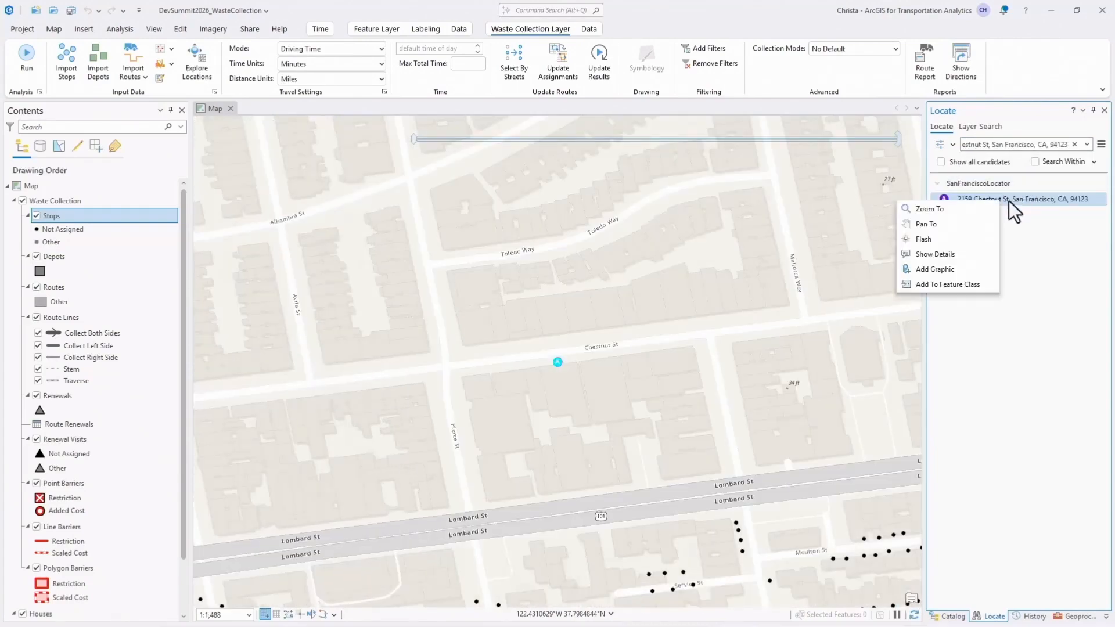
{"action": "left_click", "coordinate": [964, 283]}
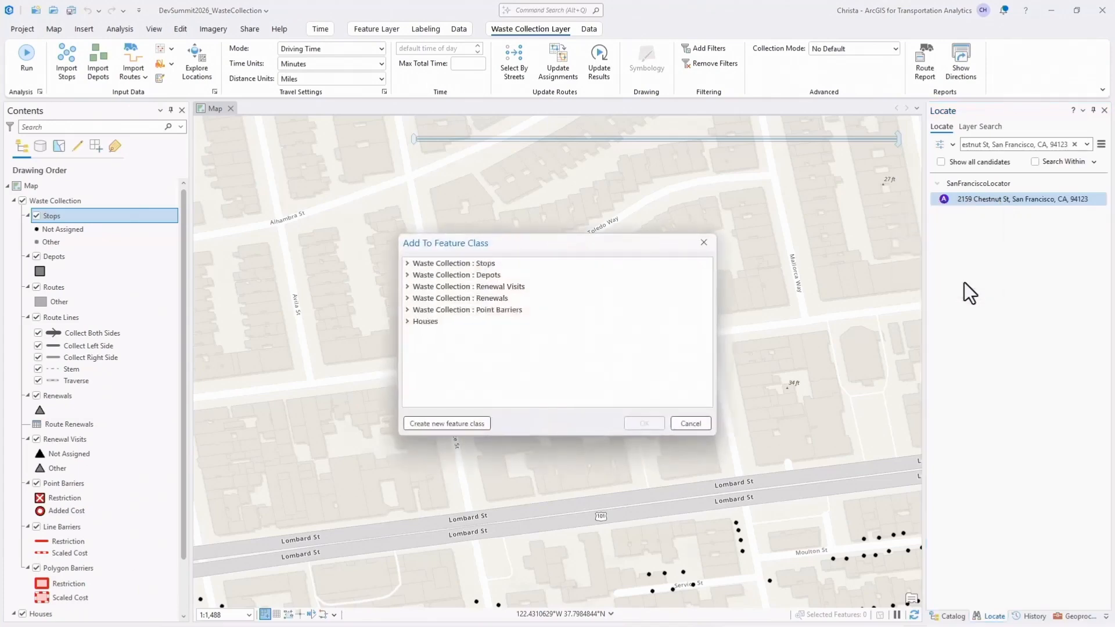
{"action": "left_click", "coordinate": [409, 279]}
{"action": "left_click", "coordinate": [429, 289]}
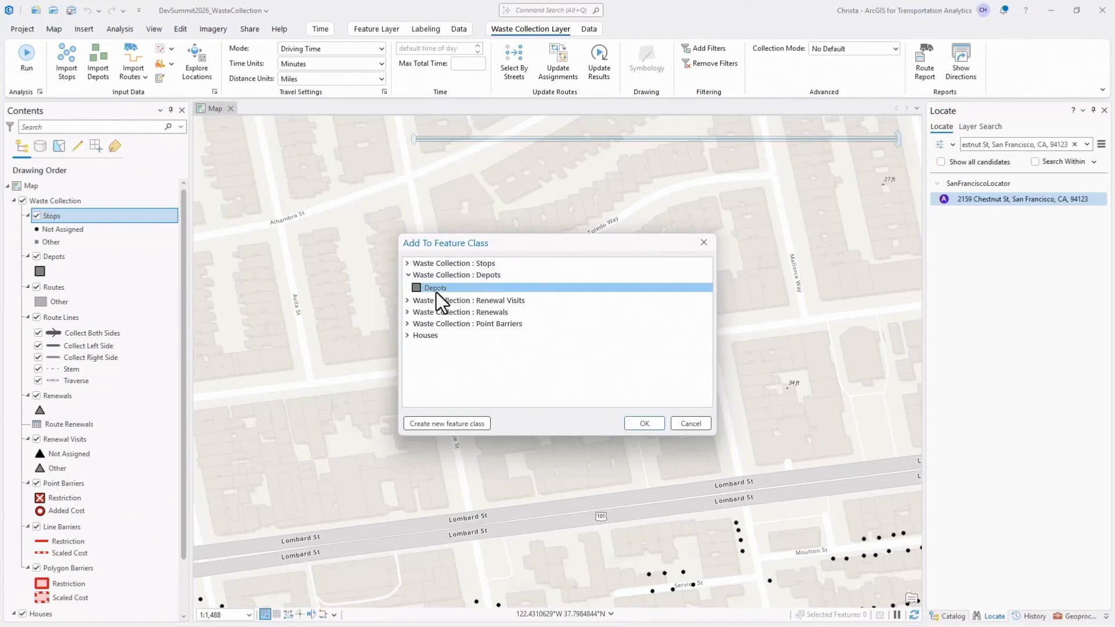
{"action": "left_click", "coordinate": [646, 427]}
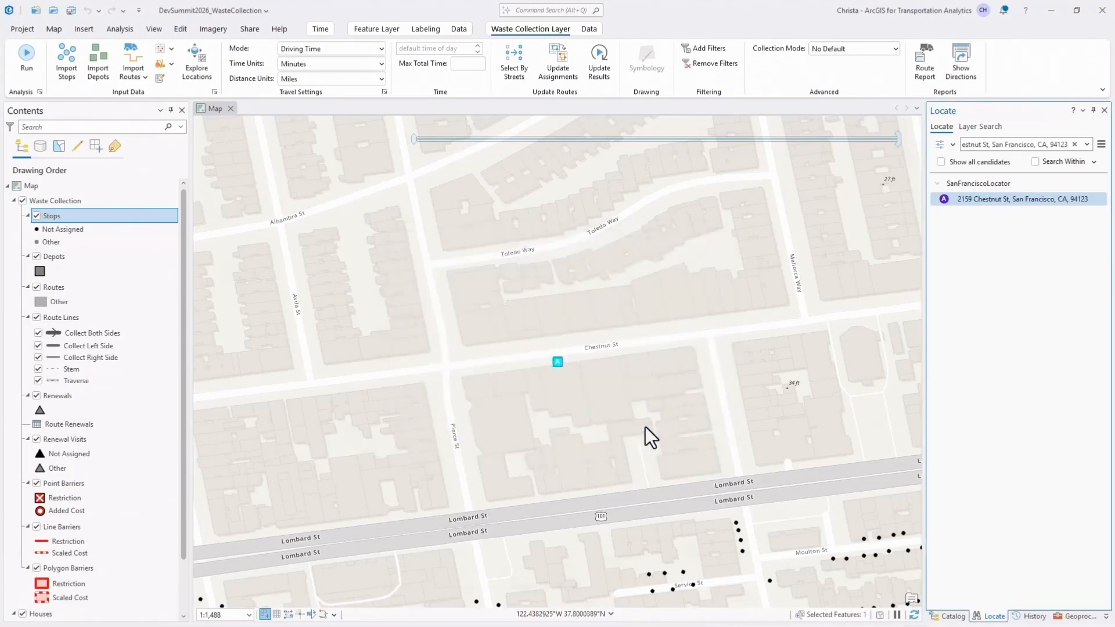
Check the new depot's record in the Depots attribute table, and close the table.
{"action": "right_click", "coordinate": [109, 260]}
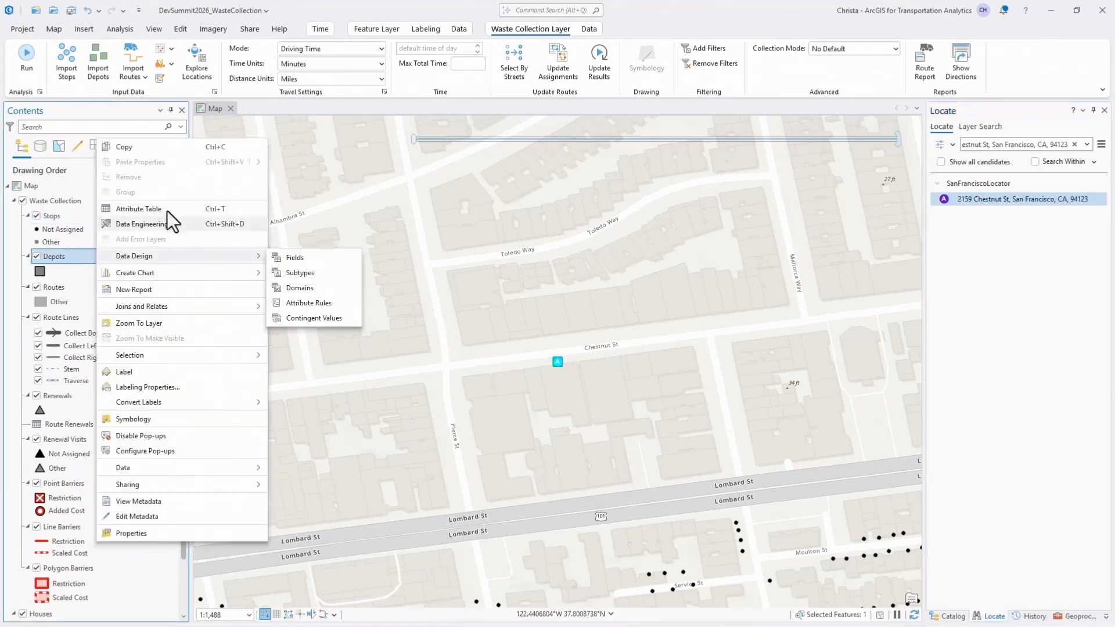
{"action": "left_click", "coordinate": [166, 208]}
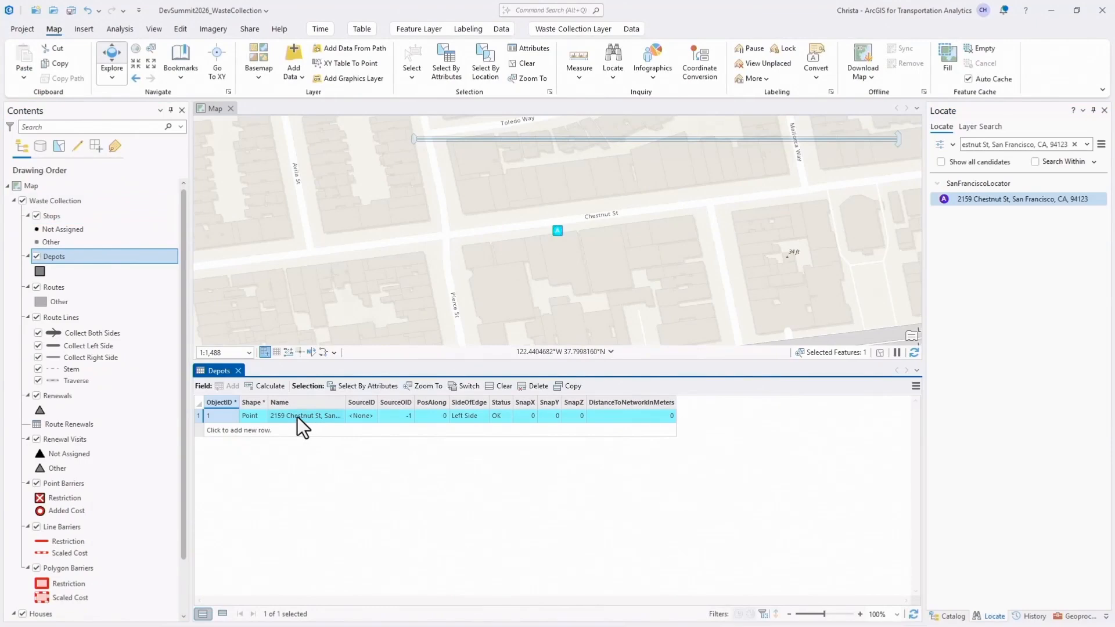
{"action": "left_click", "coordinate": [238, 371]}
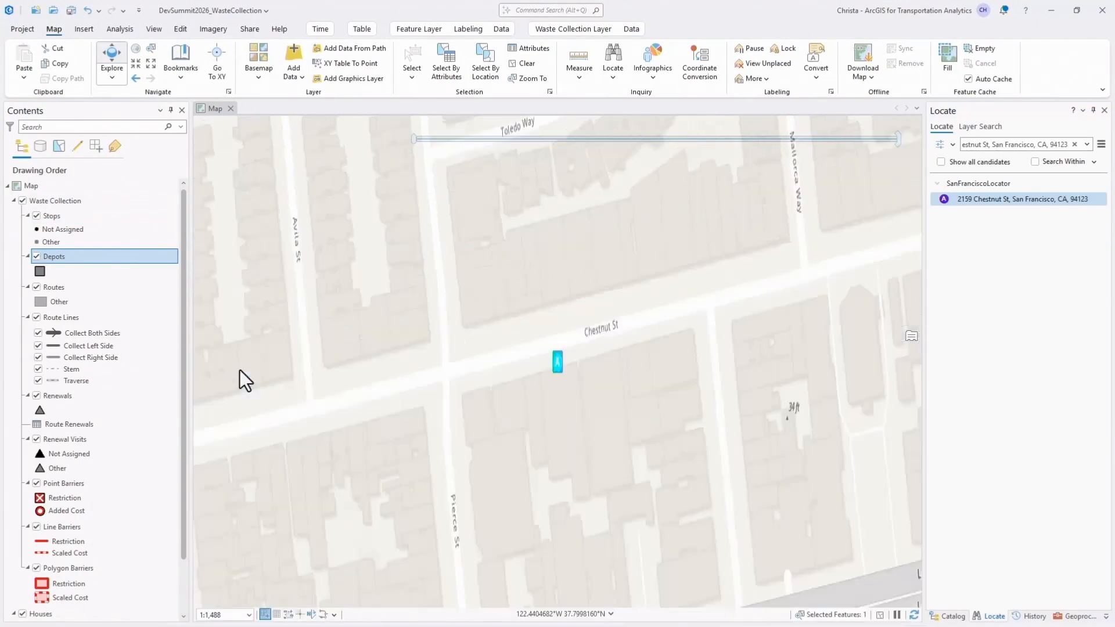
Clear the feature selection and save all edits.
{"action": "left_click", "coordinate": [180, 29]}
{"action": "left_click", "coordinate": [486, 61]}
{"action": "left_click", "coordinate": [105, 61]}
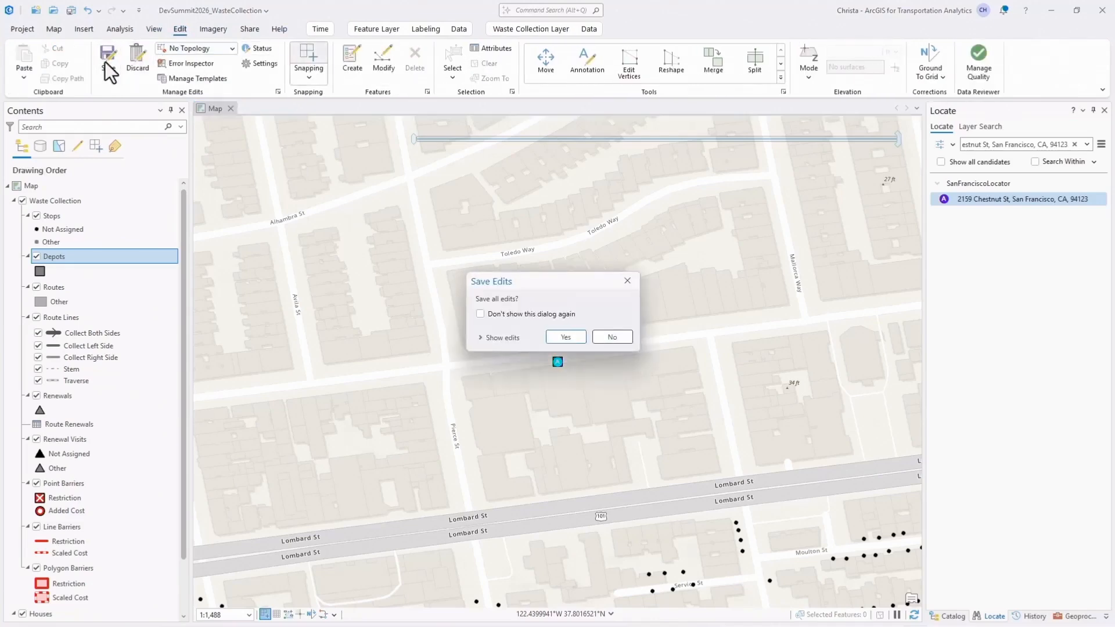
{"action": "key", "text": "Return"}
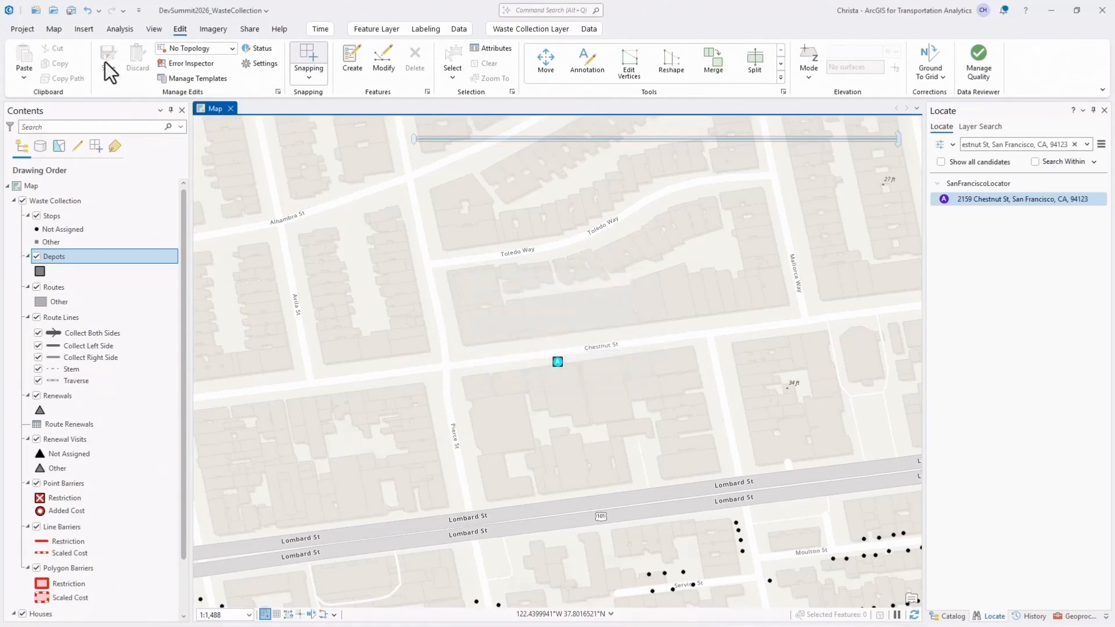
Configure 3 new routes for the Waste Collection layer, using the located depot as both start and end depot.
{"action": "right_click", "coordinate": [89, 203]}
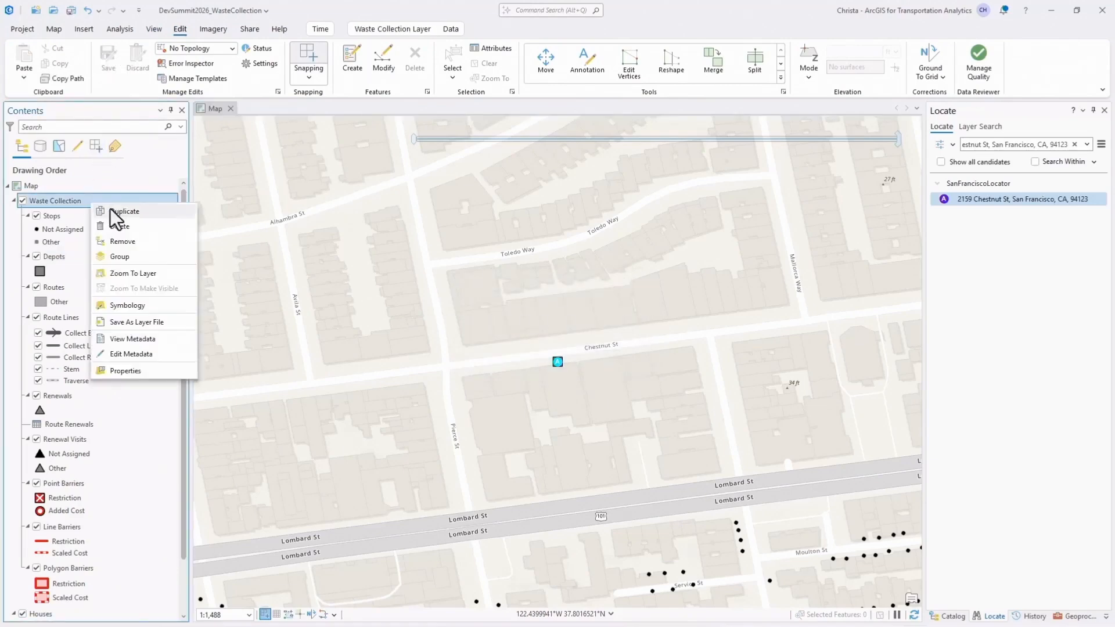
{"action": "left_click", "coordinate": [155, 276]}
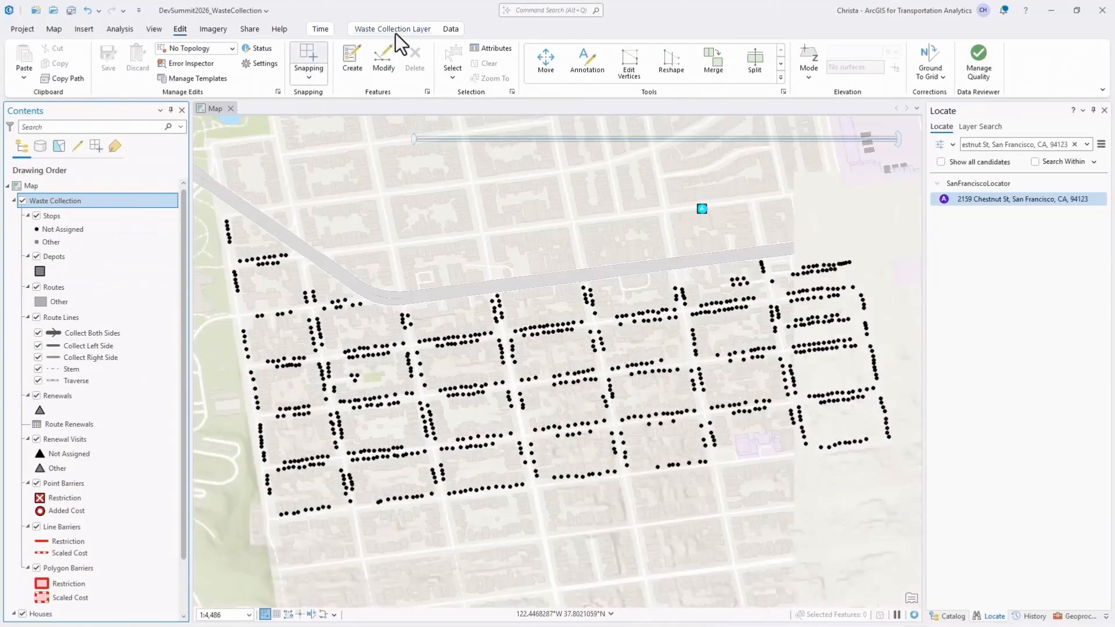
{"action": "left_click", "coordinate": [395, 33]}
{"action": "left_click", "coordinate": [142, 79]}
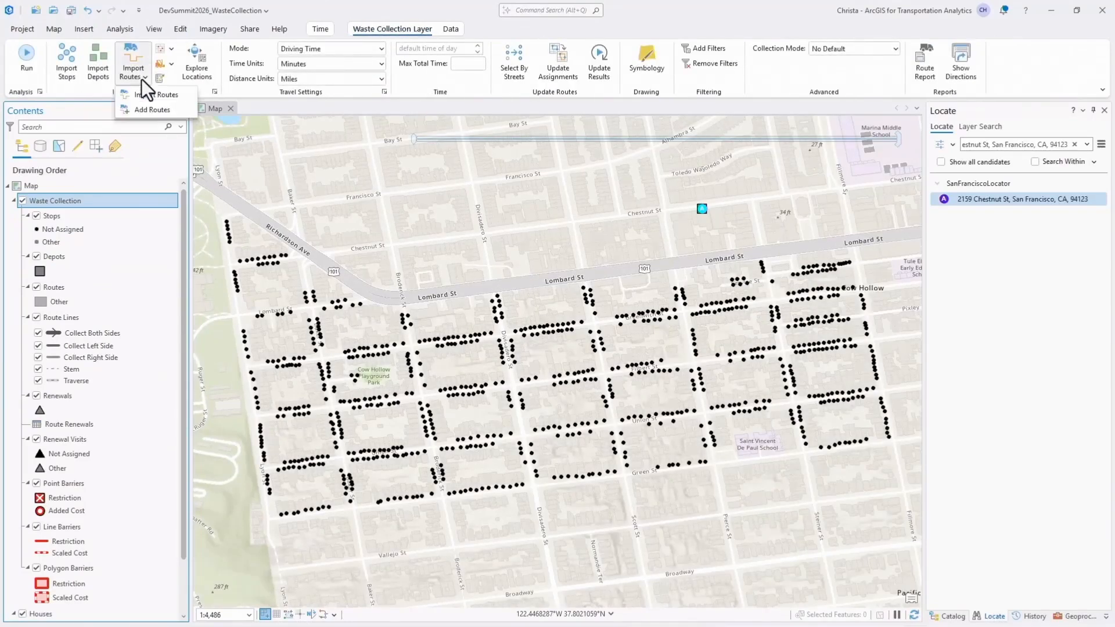
{"action": "left_click", "coordinate": [167, 110]}
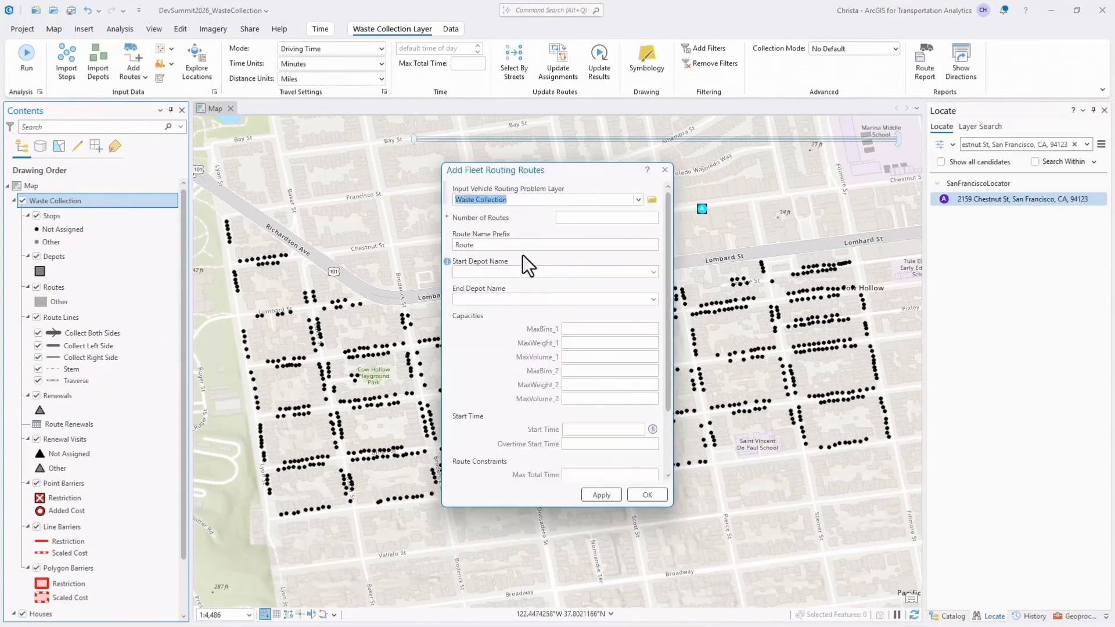
{"action": "left_click", "coordinate": [601, 216]}
{"action": "type", "text": "3"}
{"action": "left_click", "coordinate": [654, 272]}
{"action": "left_click", "coordinate": [637, 284]}
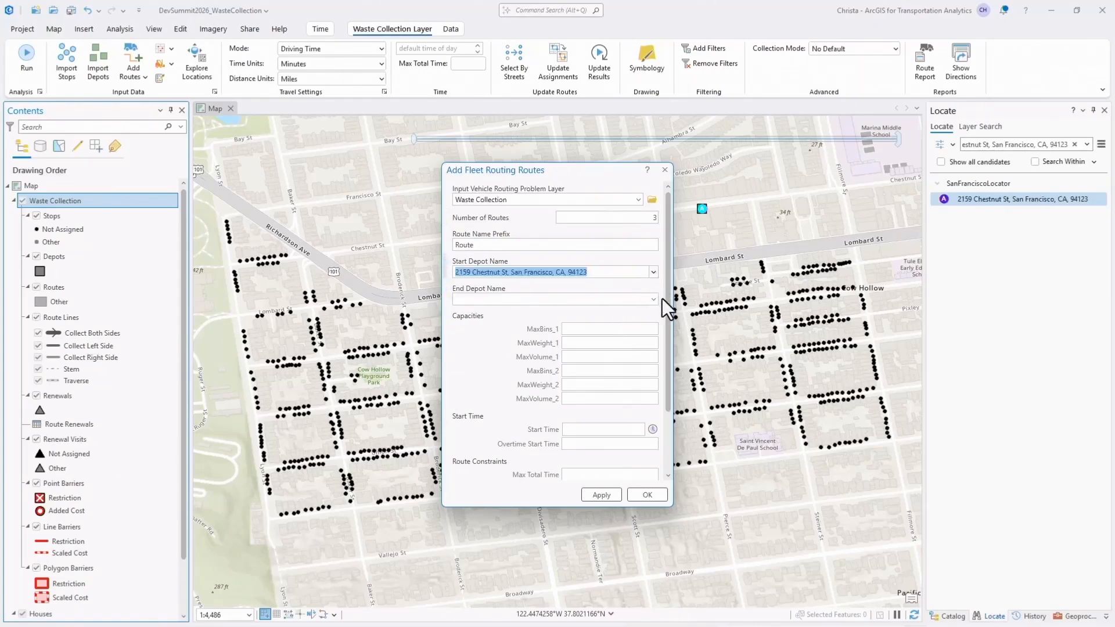
{"action": "left_click", "coordinate": [654, 299]}
{"action": "left_click", "coordinate": [644, 317]}
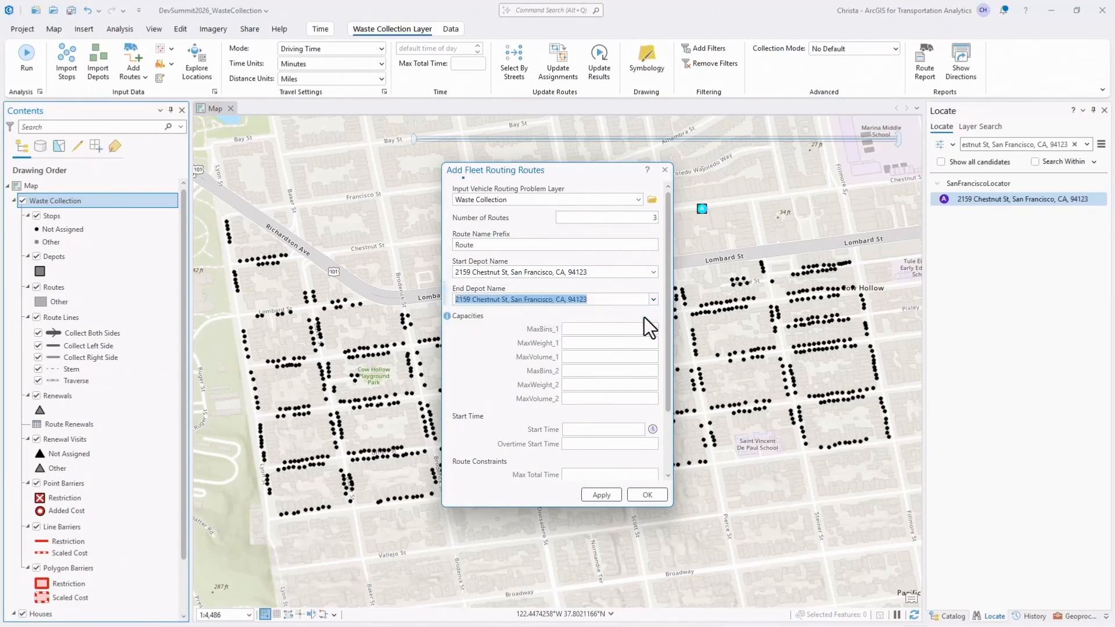
Limit the new routes' capacities to 450 for MaxBins_1 and 325 for MaxBins_2, and add the routes to the layer.
{"action": "left_click", "coordinate": [636, 331]}
{"action": "type", "text": "450"}
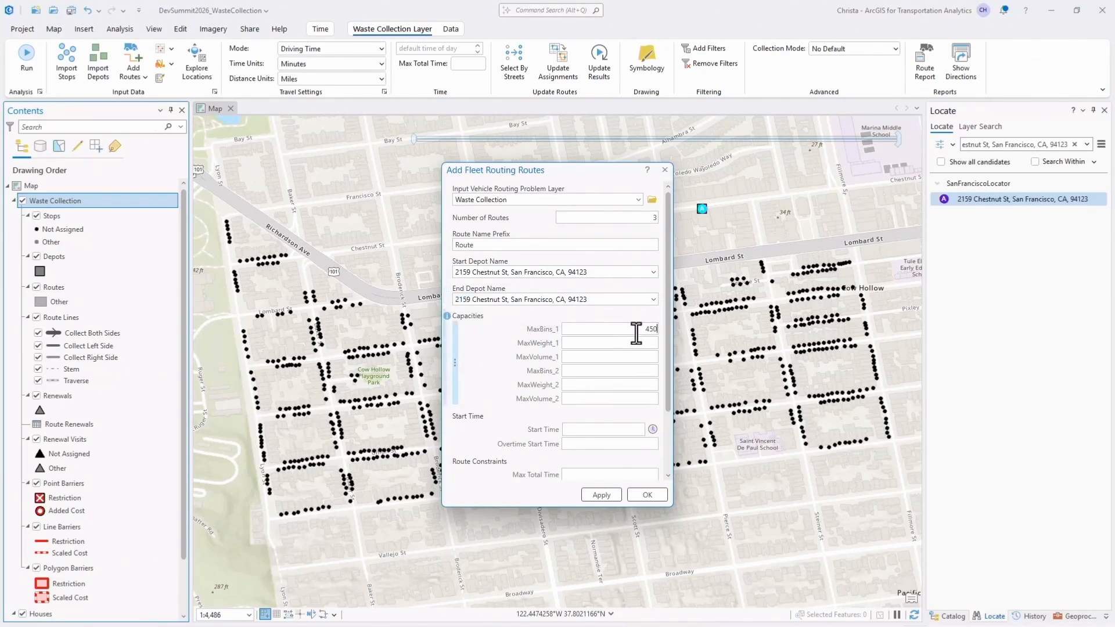
{"action": "left_click", "coordinate": [640, 372]}
{"action": "type", "text": "325"}
{"action": "left_click", "coordinate": [647, 495]}
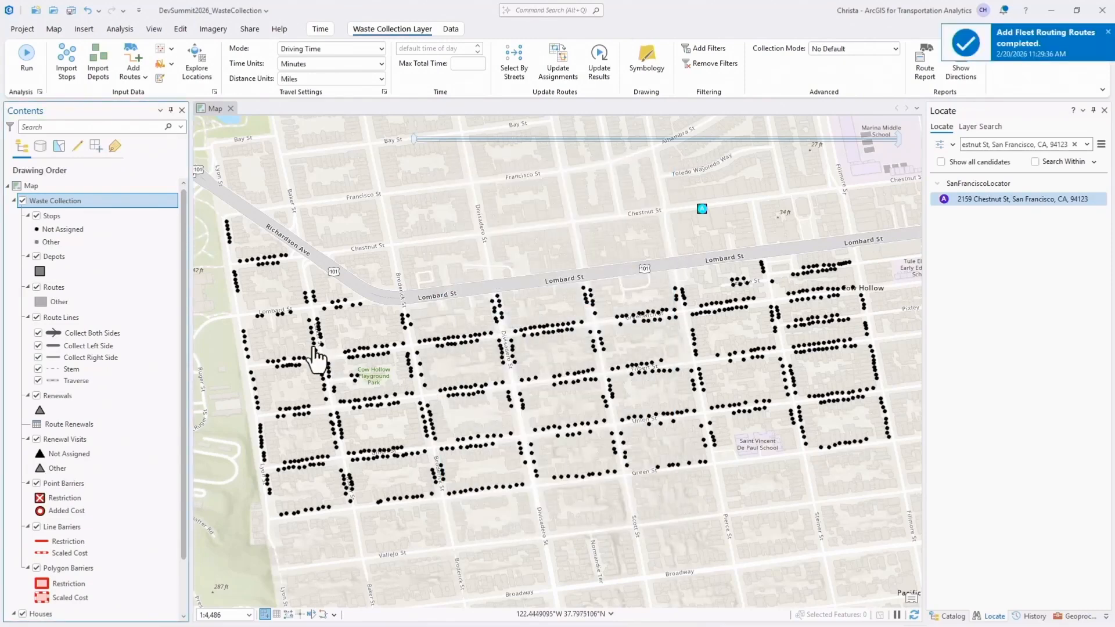
Check the new routes' depots and bin capacities in the Routes attribute table, and close the table.
{"action": "right_click", "coordinate": [120, 289]}
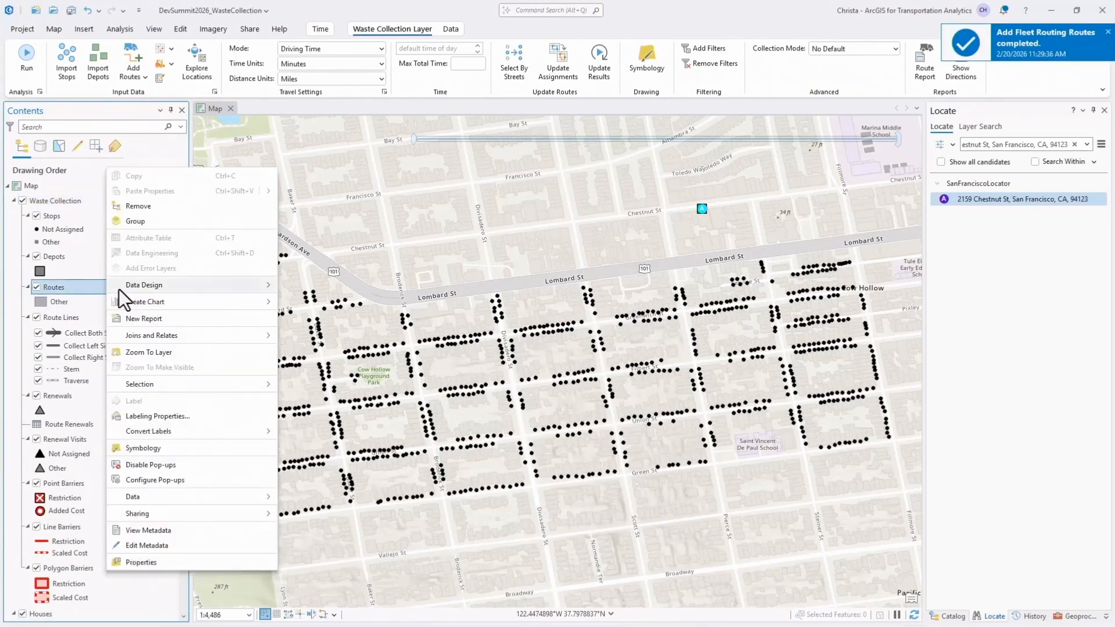
{"action": "left_click", "coordinate": [186, 237]}
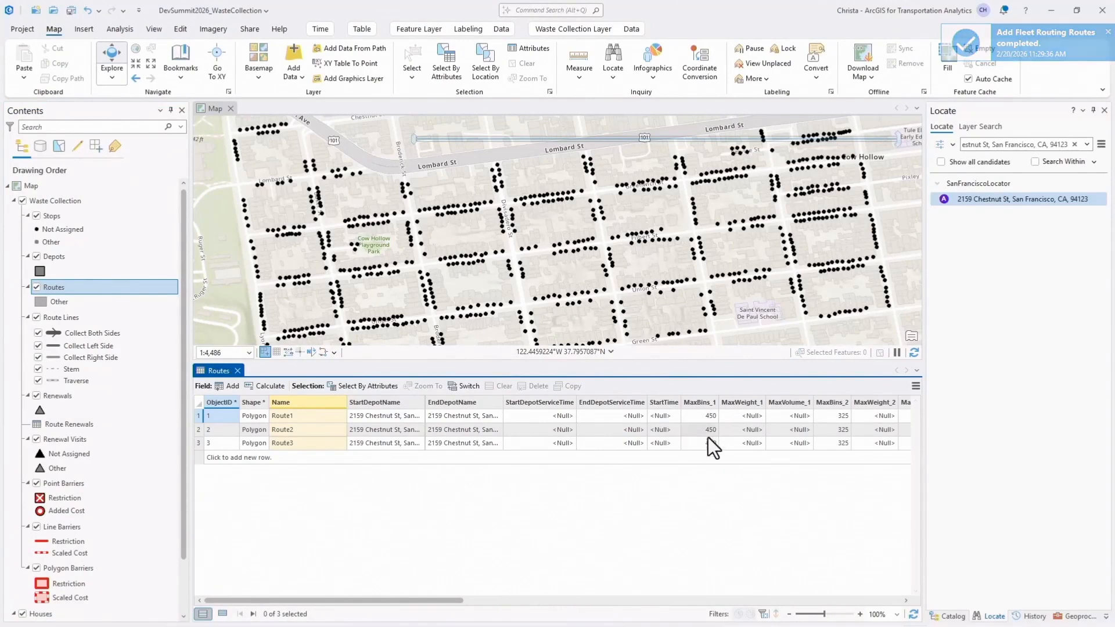
{"action": "left_click", "coordinate": [237, 371]}
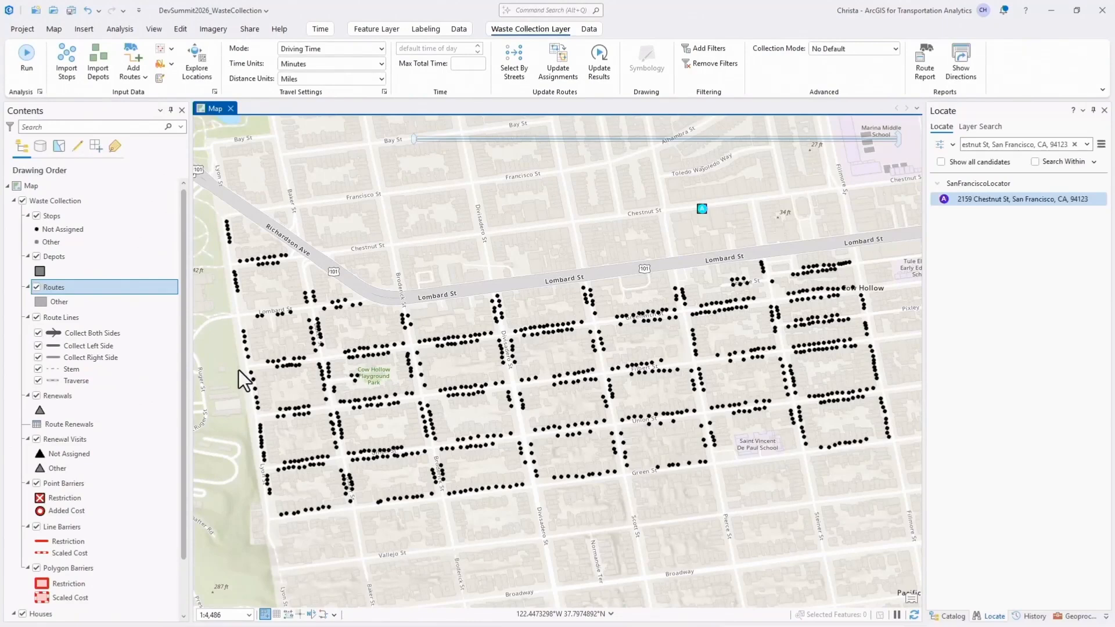
Restrict U-turns in the Waste Collection layer's Driving Time travel mode to Dead Ends.
{"action": "left_click", "coordinate": [385, 91]}
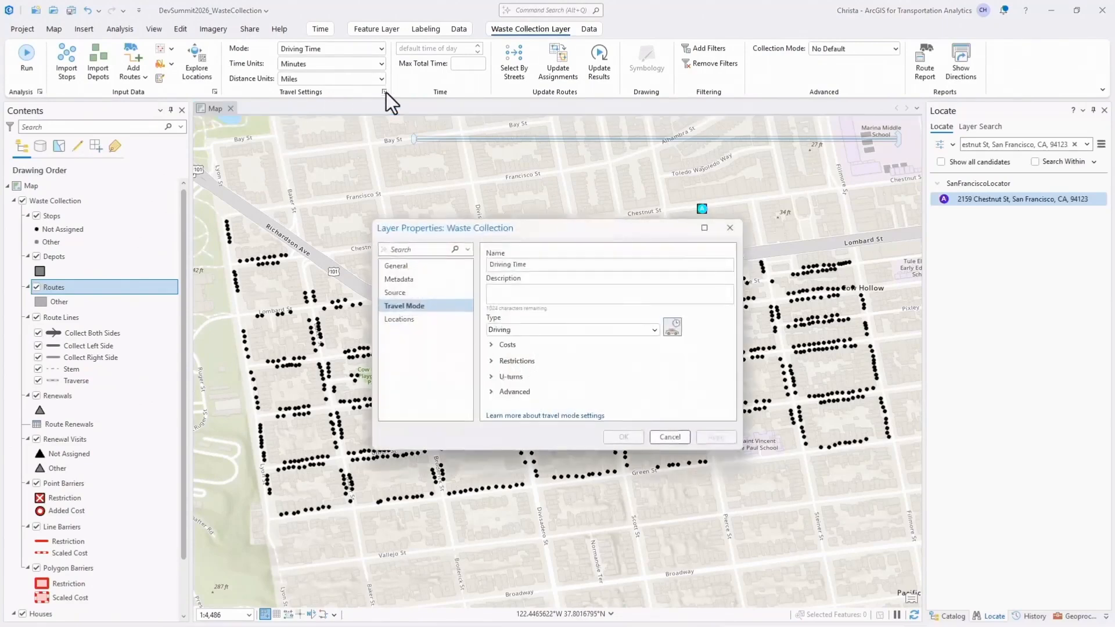
{"action": "left_click", "coordinate": [490, 377]}
{"action": "scroll", "coordinate": [566, 364], "scroll_direction": "down", "scroll_amount": 2}
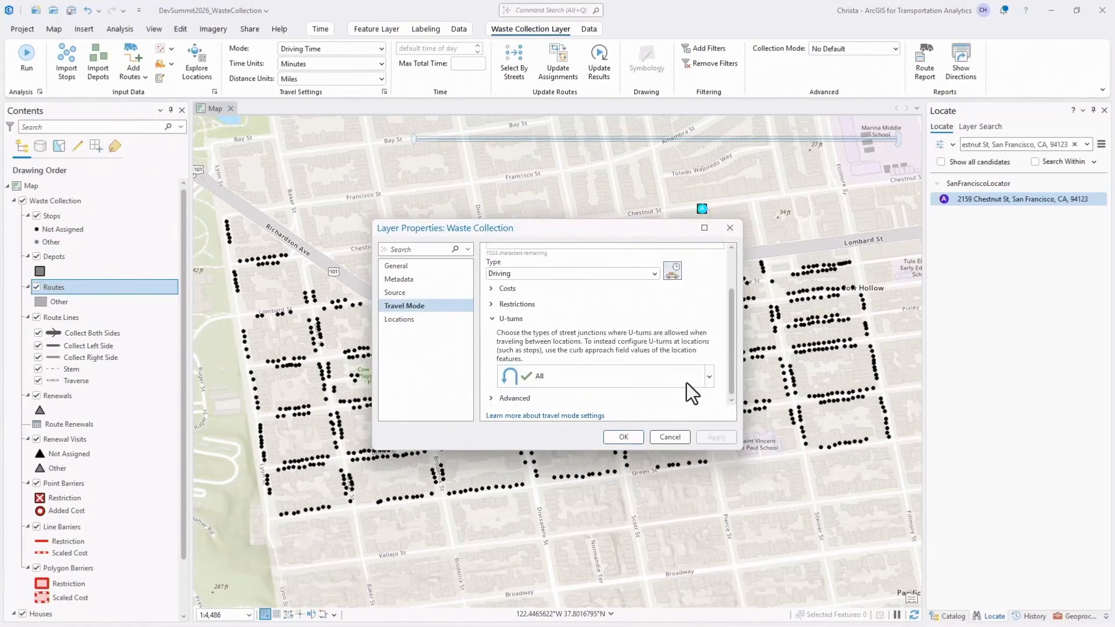
{"action": "left_click", "coordinate": [708, 377]}
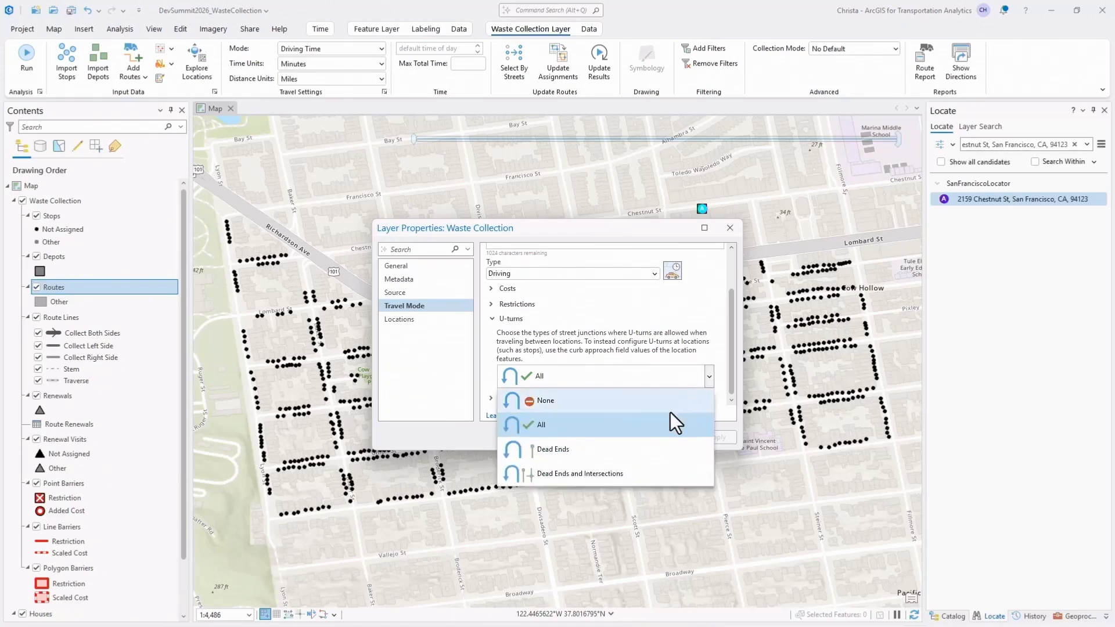
{"action": "left_click", "coordinate": [647, 451]}
{"action": "left_click", "coordinate": [636, 439]}
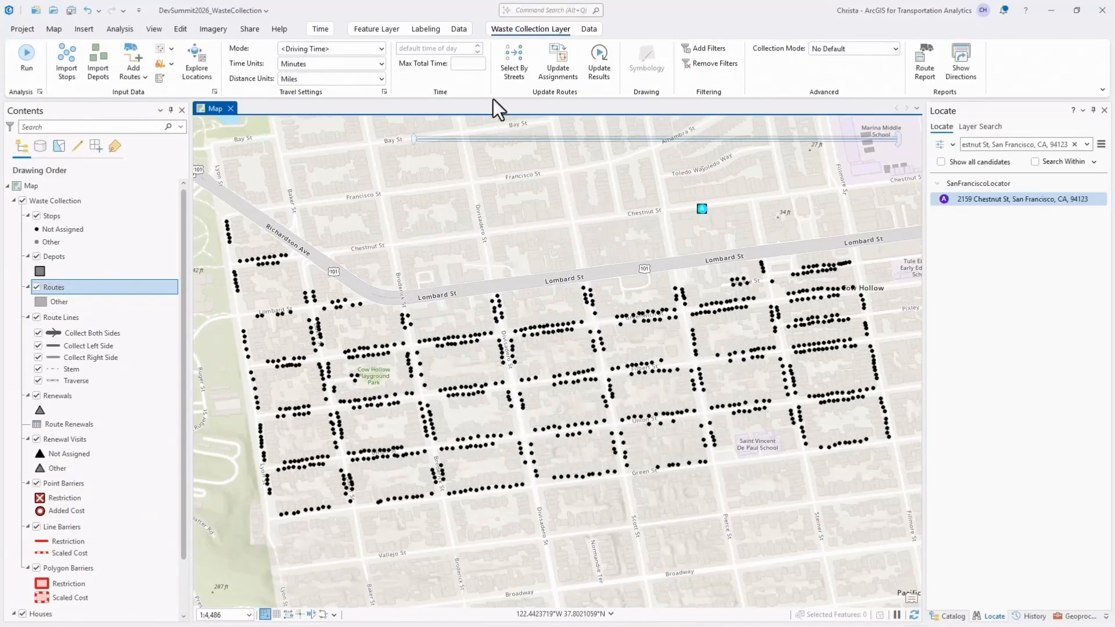
Set the default time of day to 6:00 AM and the routes' maximum total time to 360 minutes.
{"action": "left_click", "coordinate": [459, 50]}
{"action": "type", "text": "06:00AM"}
{"action": "key", "text": "Tab"}
{"action": "type", "text": "3"}
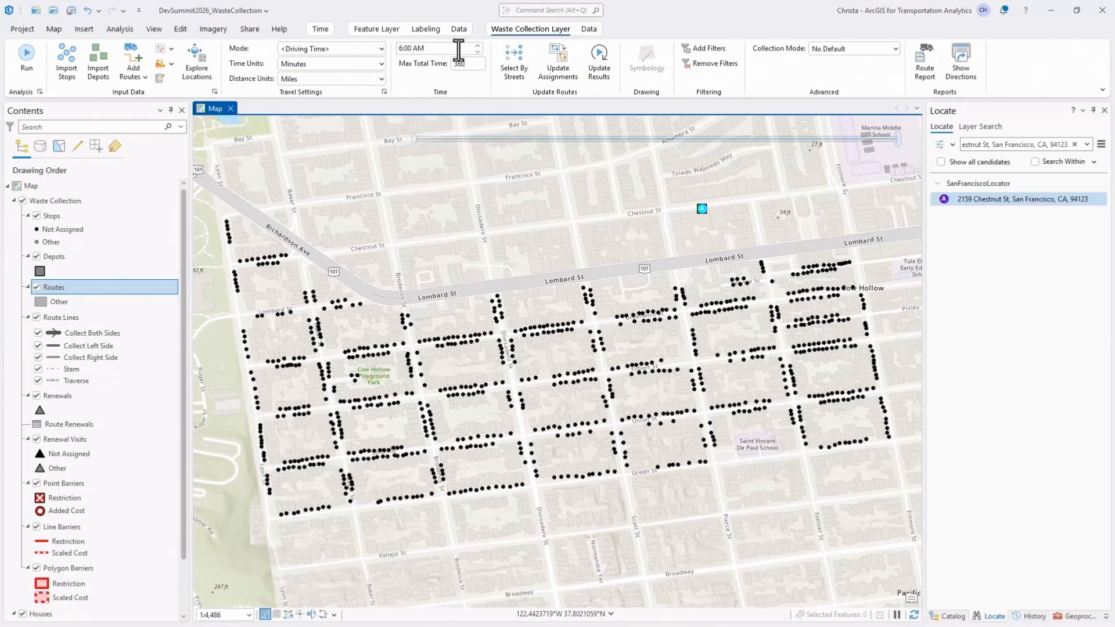
Set the collection mode to One Side at a Time and run the Waste Collection analysis.
{"action": "left_click", "coordinate": [895, 48]}
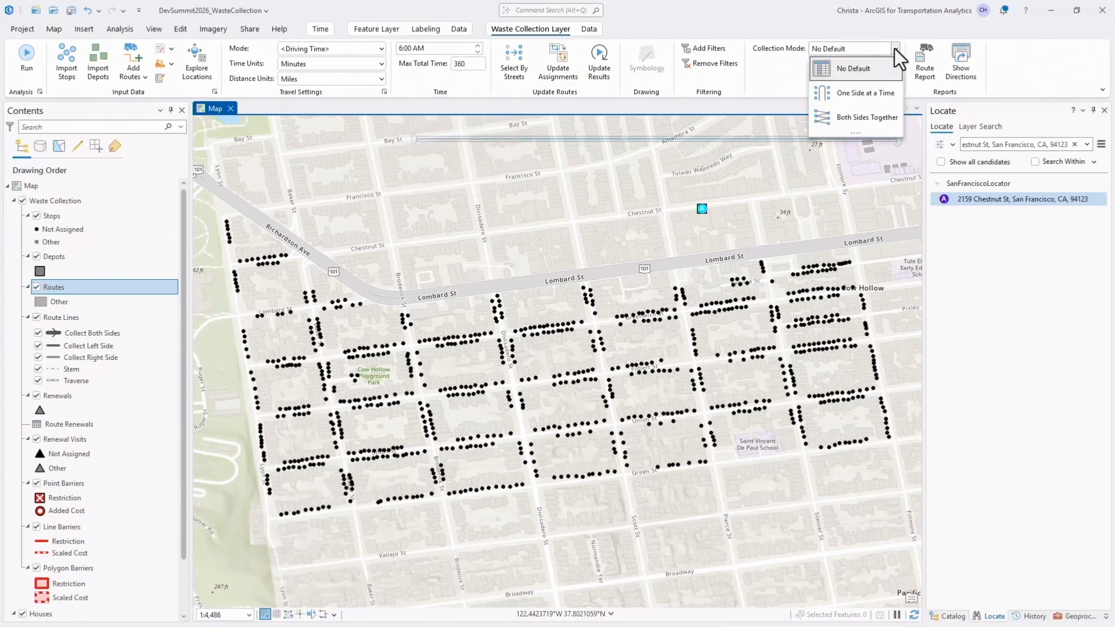
{"action": "left_click", "coordinate": [880, 103]}
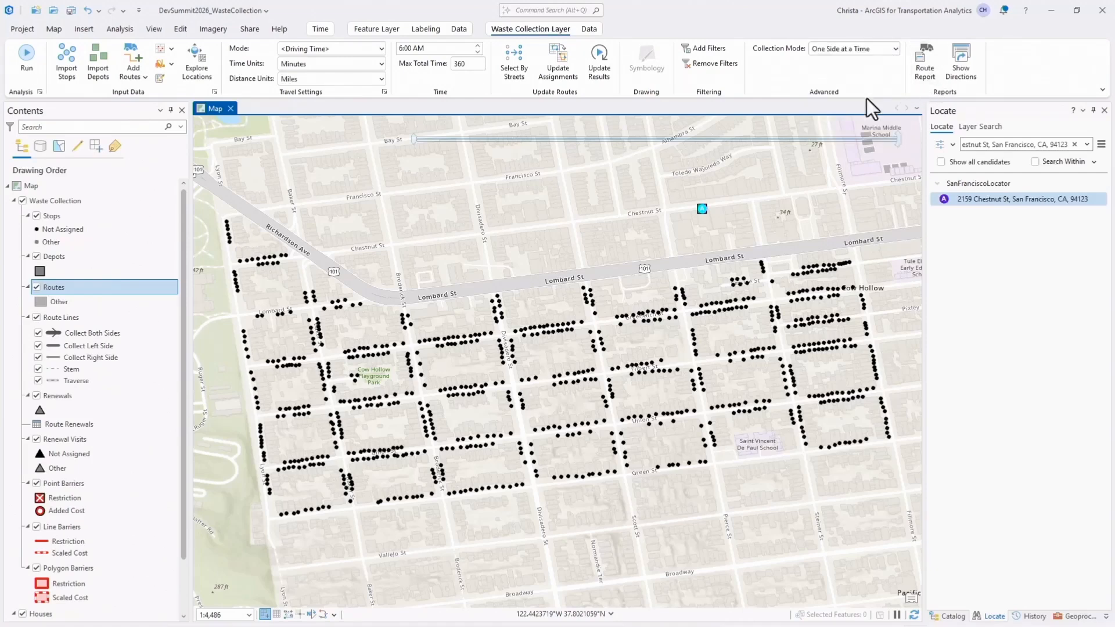
{"action": "left_click", "coordinate": [26, 63]}
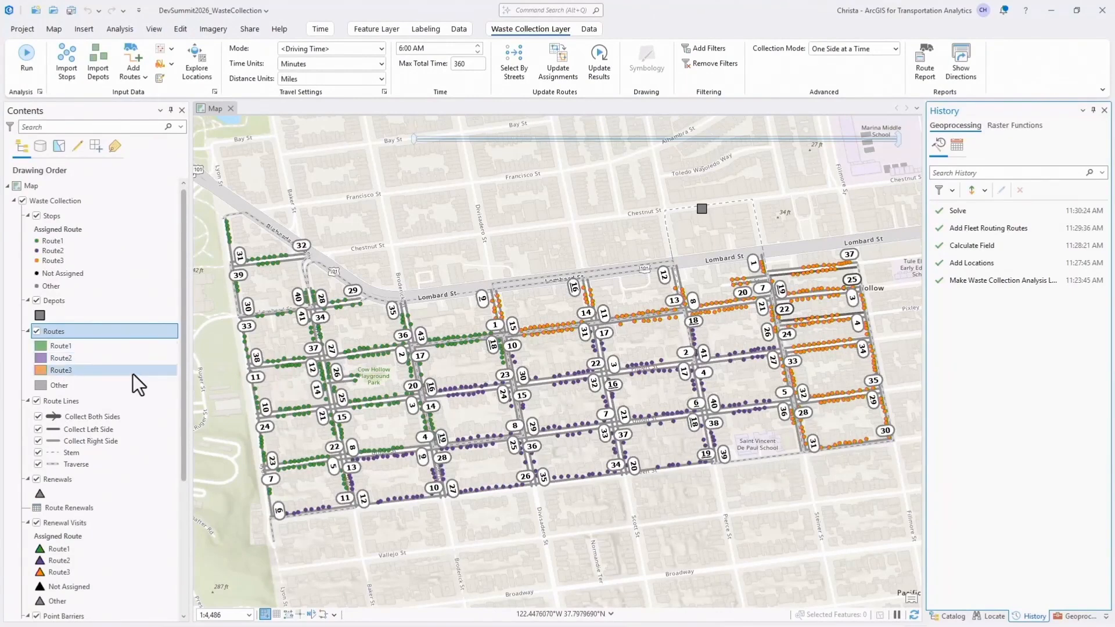
Generate the Waste Collection Routes report, export it to PDF, and open the exported file from the tool's run details.
{"action": "left_click", "coordinate": [927, 74]}
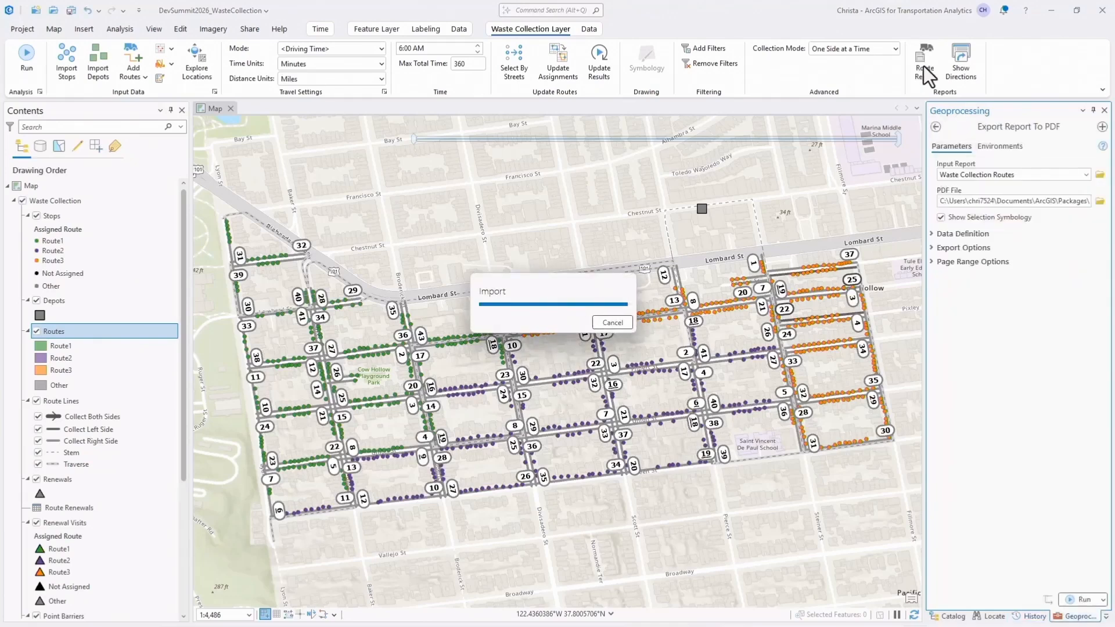
{"action": "left_click", "coordinate": [1082, 601]}
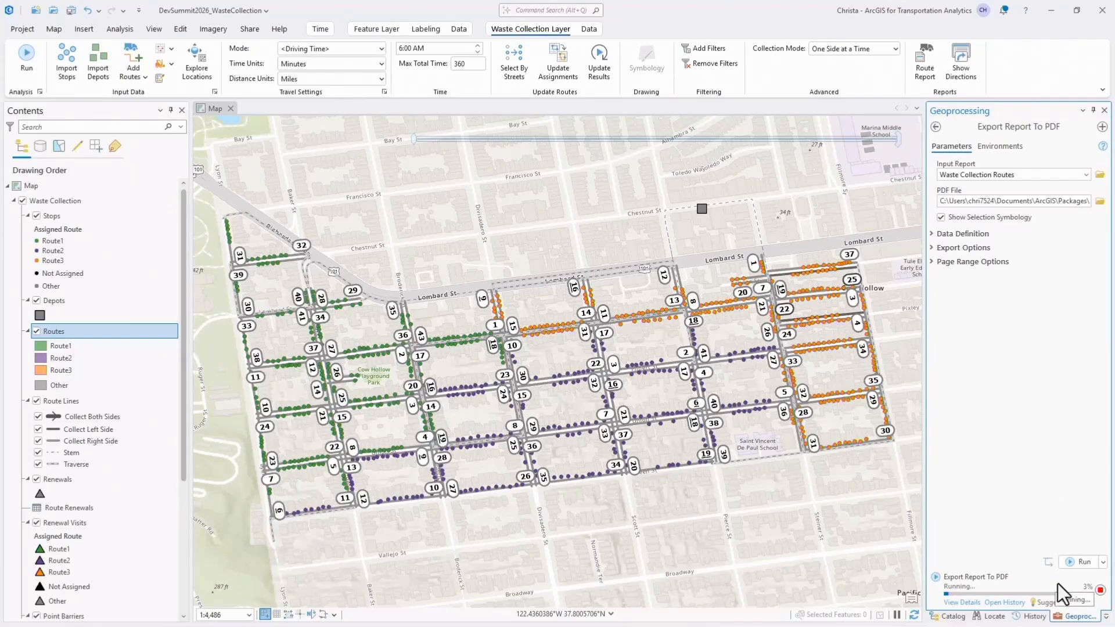
{"action": "left_click", "coordinate": [972, 602]}
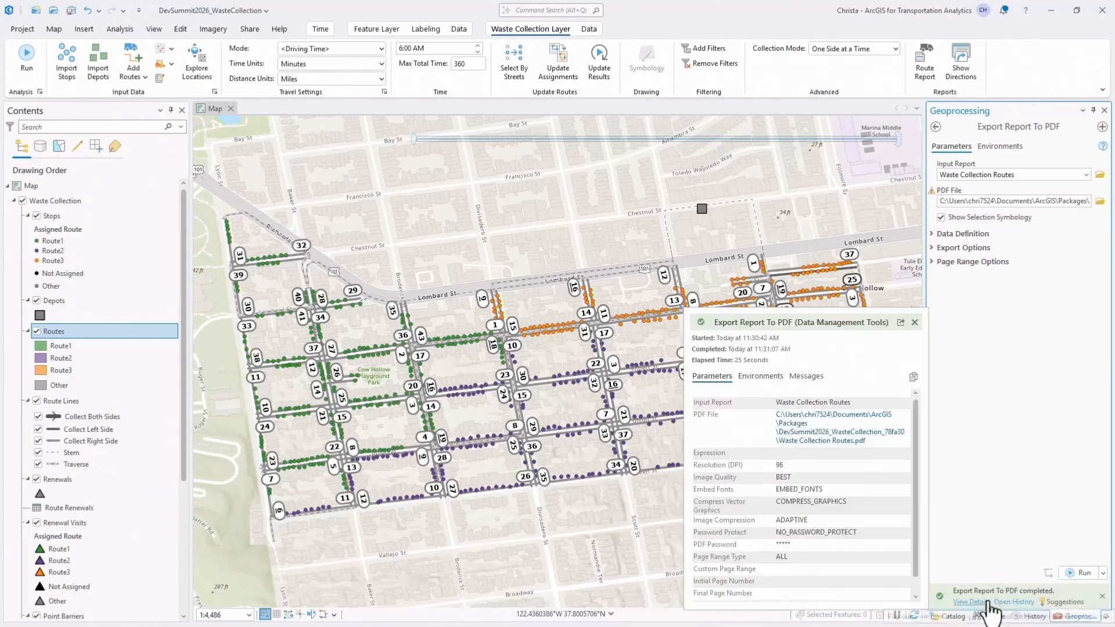
{"action": "left_click", "coordinate": [833, 442]}
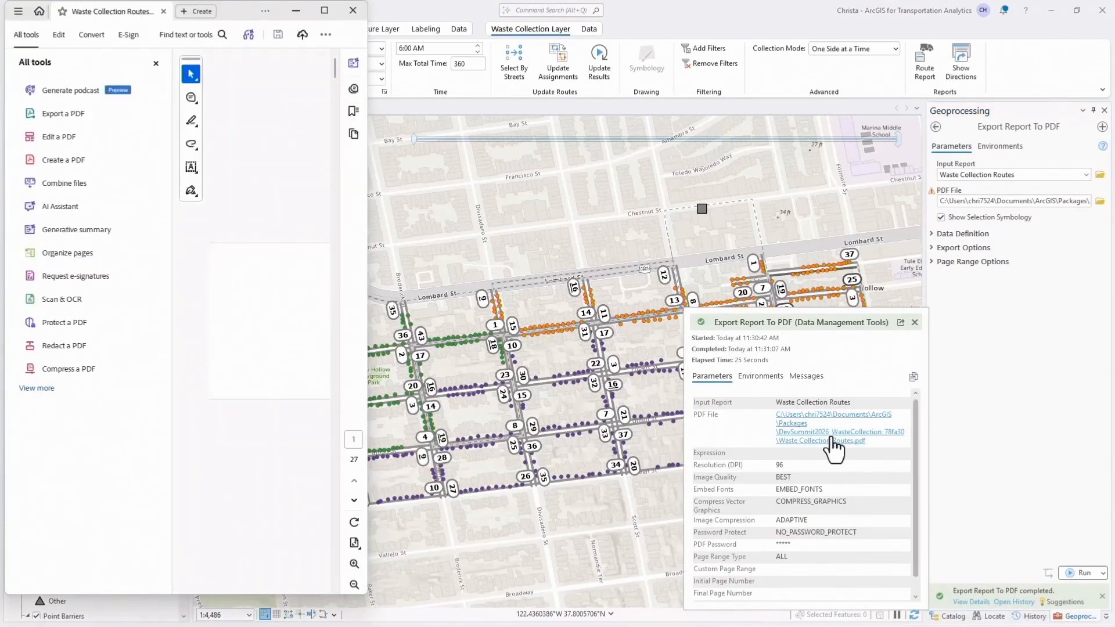
Review the first six pages of the PDF route report, covering the route summary, totals and Route1 details, and close it.
{"action": "left_click", "coordinate": [153, 59]}
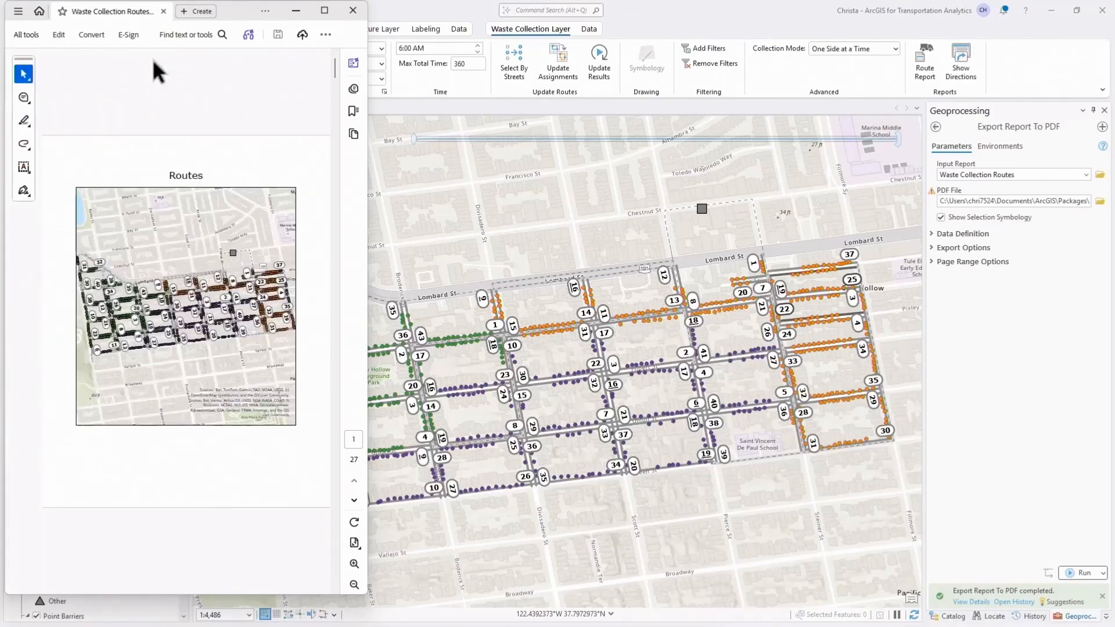
{"action": "left_click", "coordinate": [354, 500]}
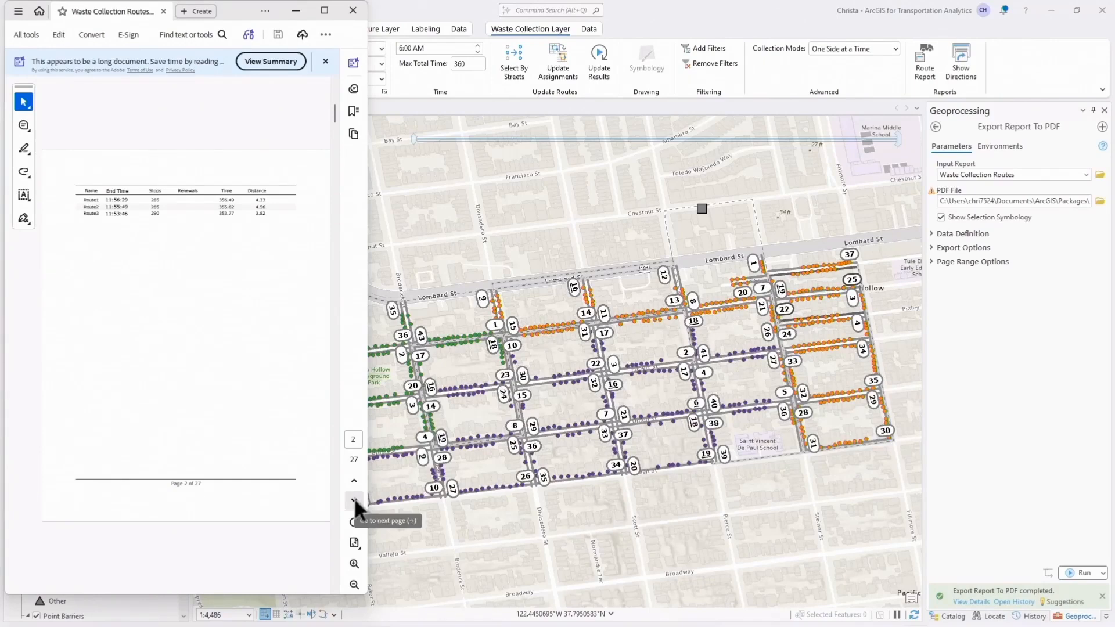
{"action": "left_click", "coordinate": [354, 499]}
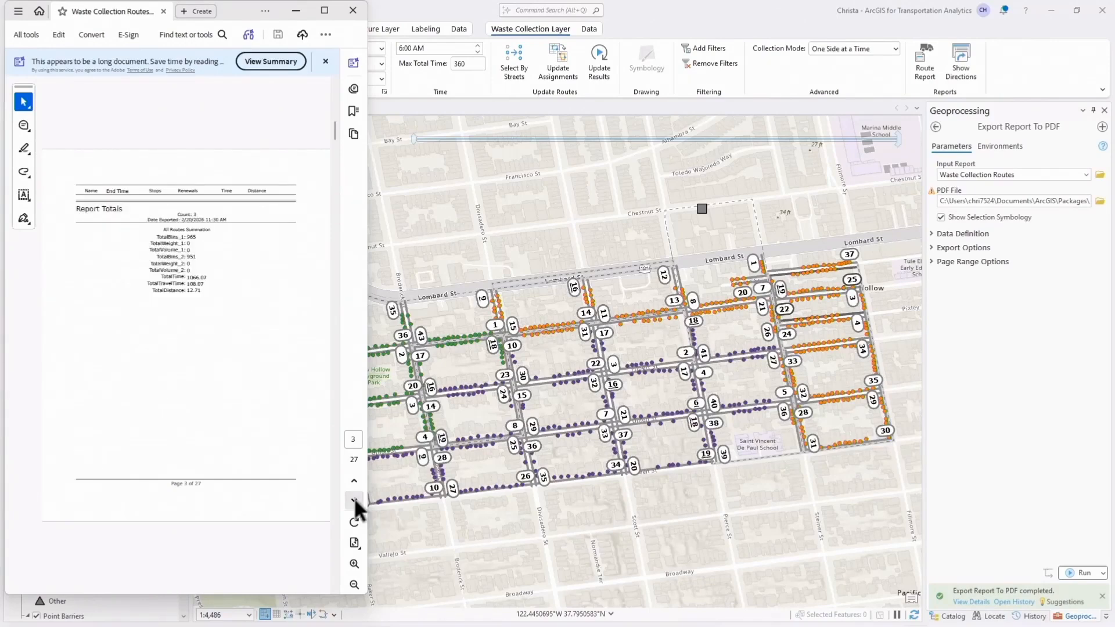
{"action": "left_click", "coordinate": [354, 499]}
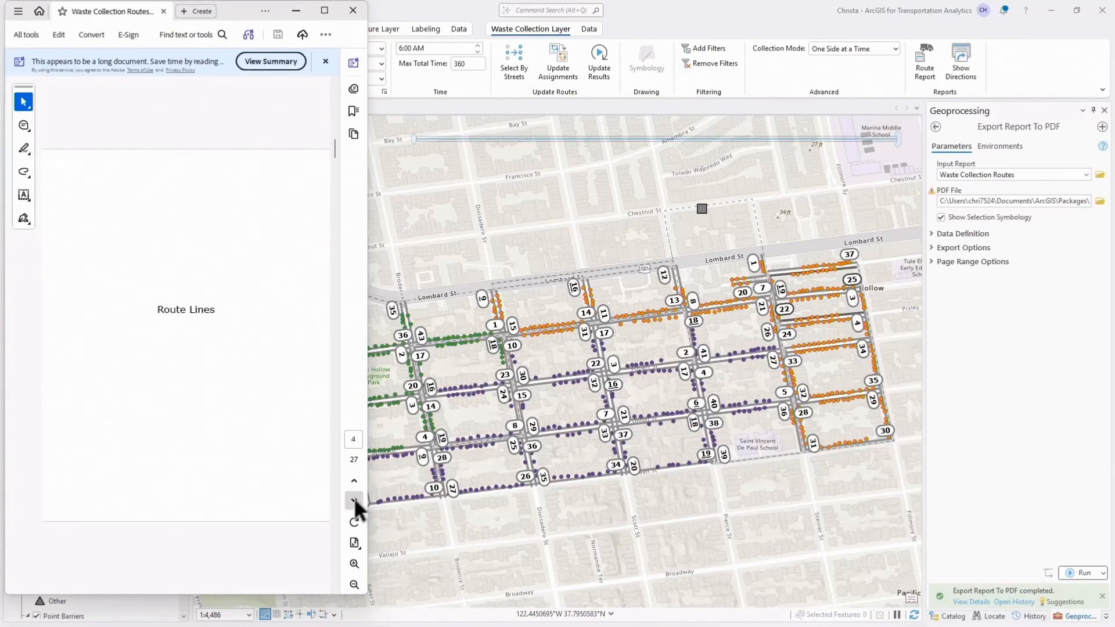
{"action": "left_click", "coordinate": [353, 499]}
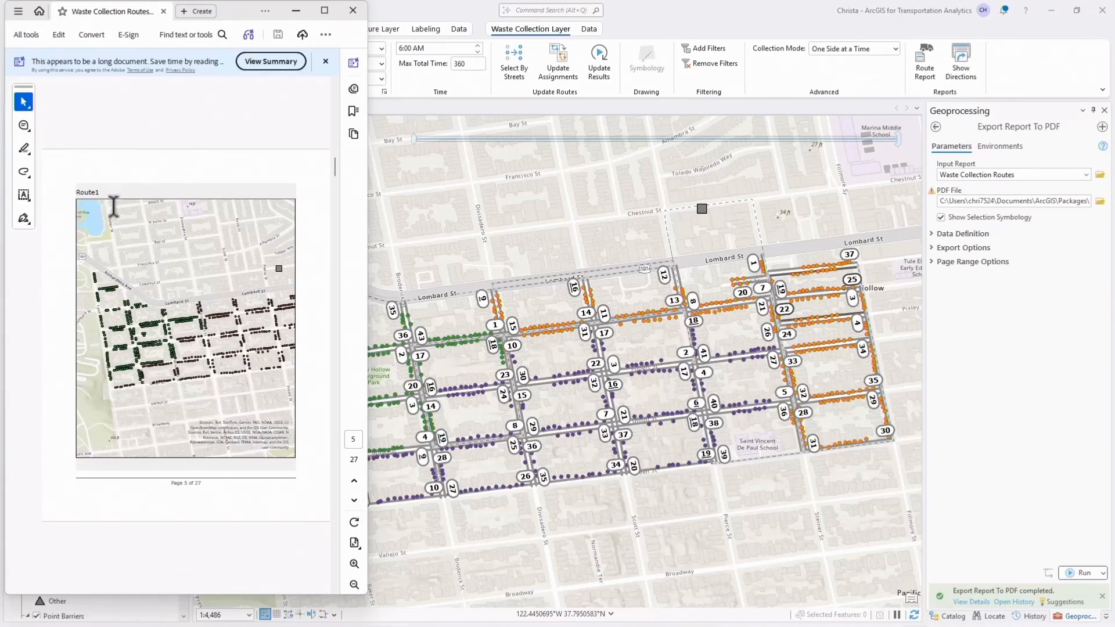
{"action": "left_click", "coordinate": [351, 500]}
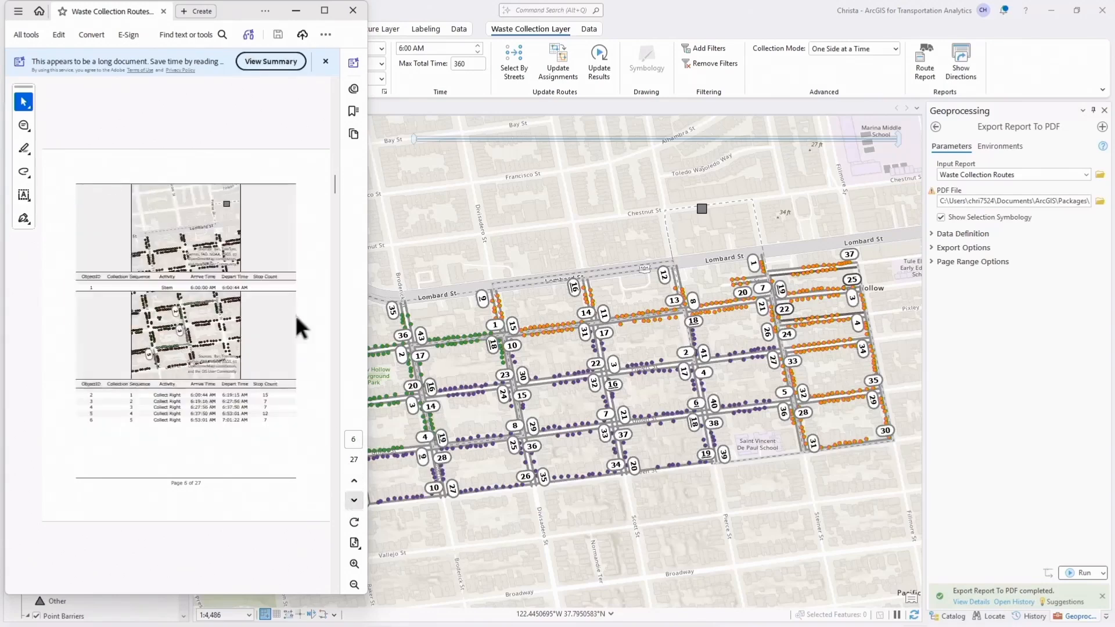
{"action": "left_click", "coordinate": [352, 10]}
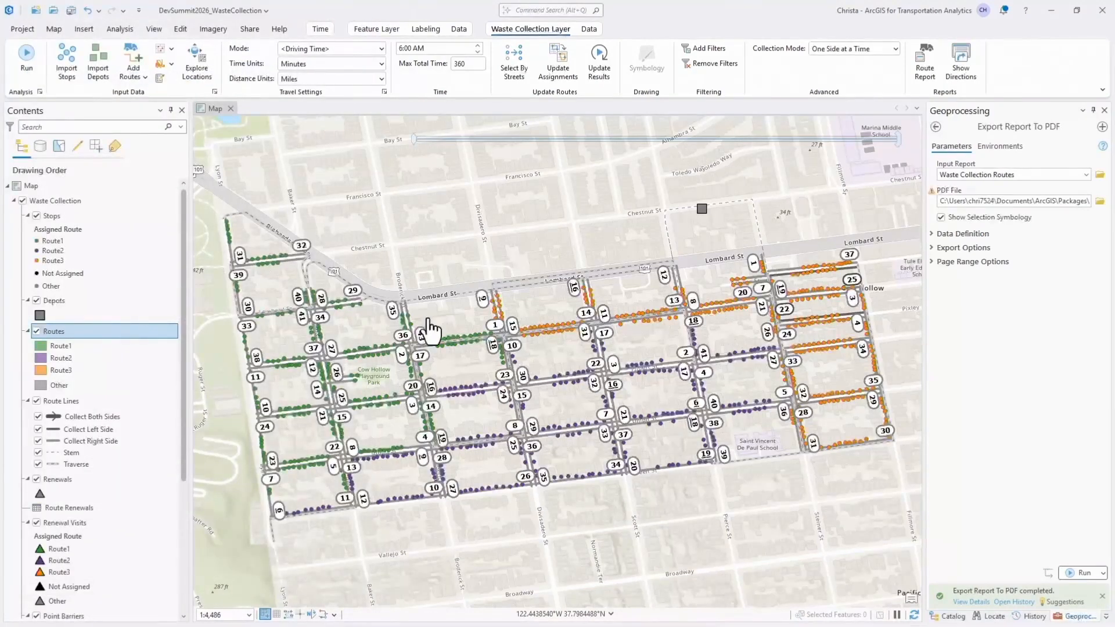